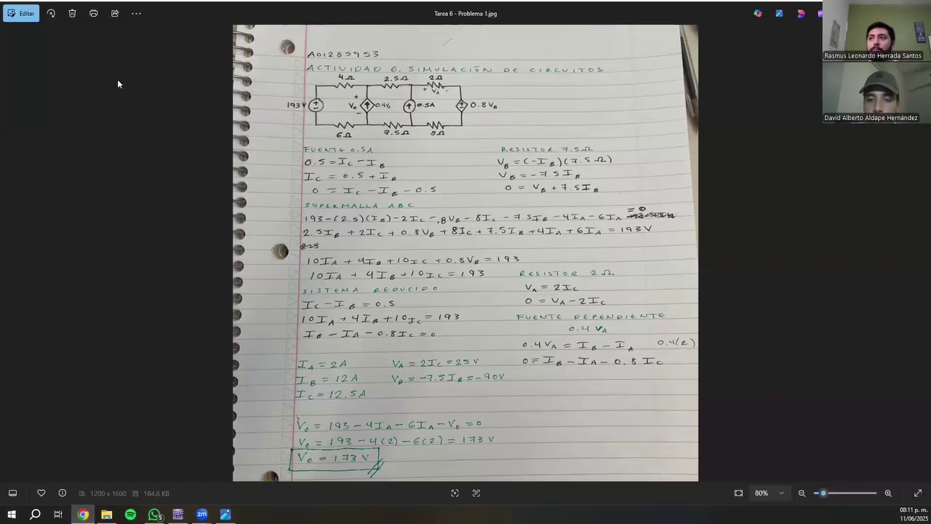
Step: Switch to Multisim and place an 8 Ω resistor in the upper-left area of the blank Design1 schematic
{"action": "left_click", "coordinate": [266, 21]}
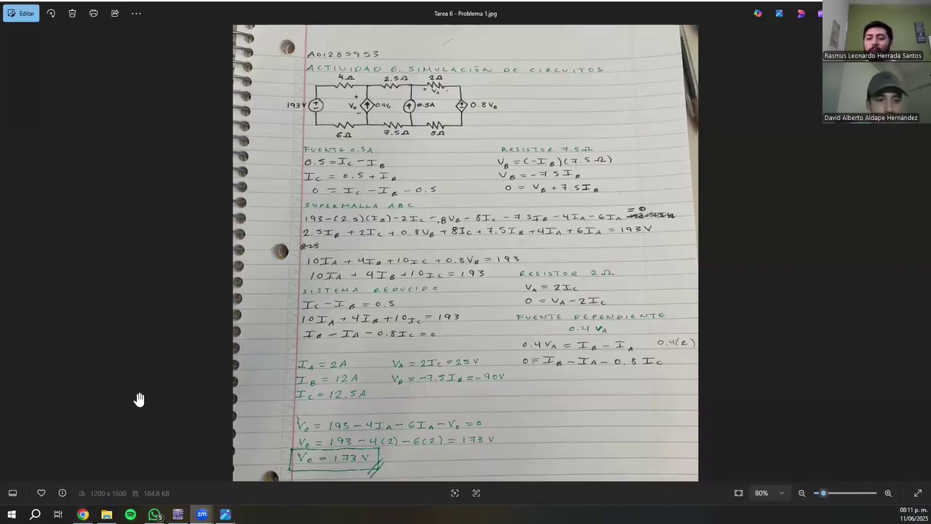
{"action": "key", "text": "alt+Tab"}
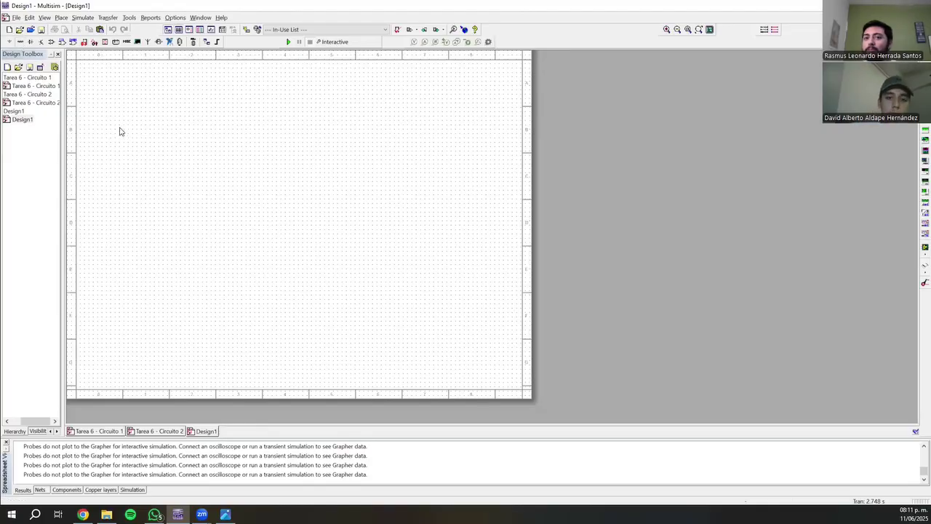
{"action": "key", "text": "ctrl+w"}
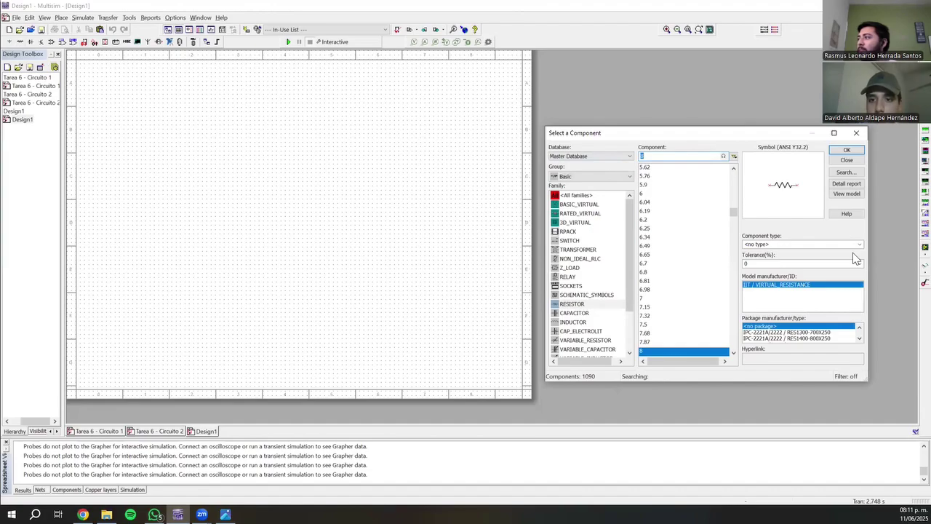
{"action": "key", "text": "Return"}
{"action": "left_click", "coordinate": [174, 147]}
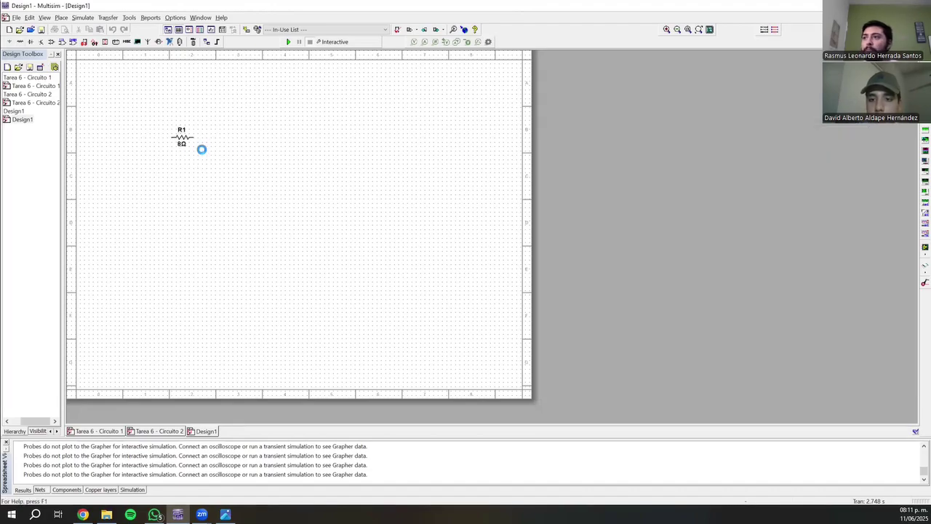
{"action": "left_click", "coordinate": [848, 156]}
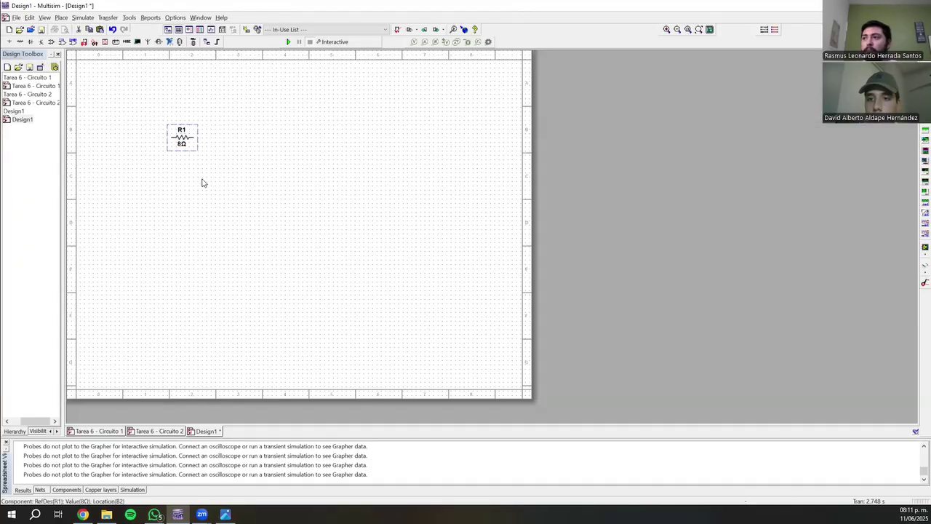
Step: Place a second 8 Ω resistor below R1 and shift the resistor and its R2 label slightly left
{"action": "left_click", "coordinate": [181, 212]}
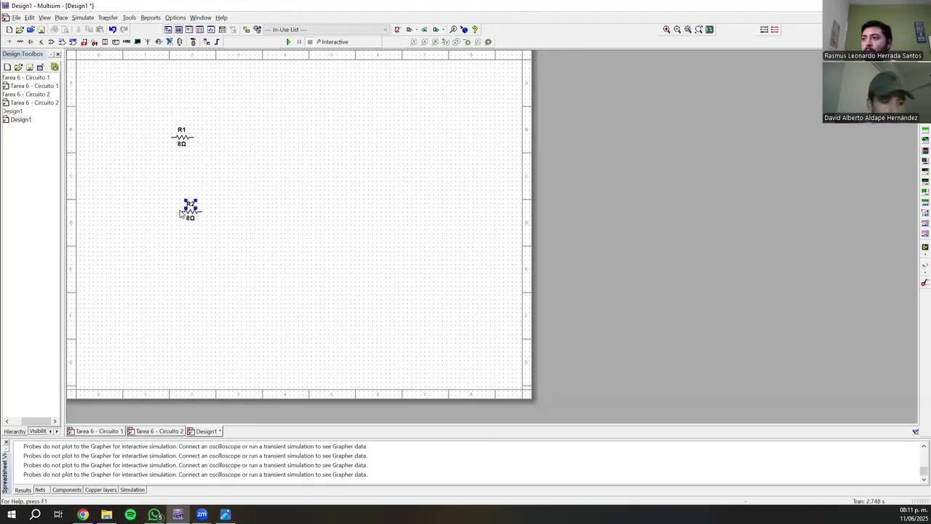
{"action": "left_click", "coordinate": [184, 213]}
{"action": "left_click_drag", "start_coordinate": [181, 213], "coordinate": [190, 209]}
{"action": "left_click", "coordinate": [224, 205]}
{"action": "left_click", "coordinate": [177, 210]}
{"action": "left_click", "coordinate": [194, 212]}
Step: Copy resistor R2 and paste four more 8 Ω resistors, forming two further upper and lower pairs to its right
{"action": "key", "text": "ctrl+c"}
{"action": "key", "text": "ctrl+v"}
{"action": "left_click", "coordinate": [291, 138]}
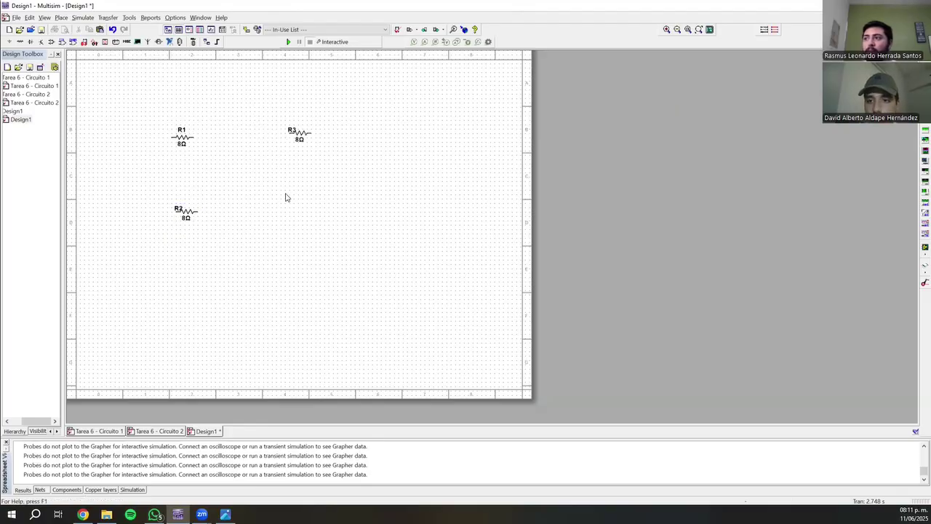
{"action": "key", "text": "ctrl+v"}
{"action": "left_click", "coordinate": [289, 216]}
{"action": "key", "text": "ctrl+v"}
{"action": "left_click", "coordinate": [391, 137]}
{"action": "key", "text": "ctrl+v"}
{"action": "left_click", "coordinate": [390, 217]}
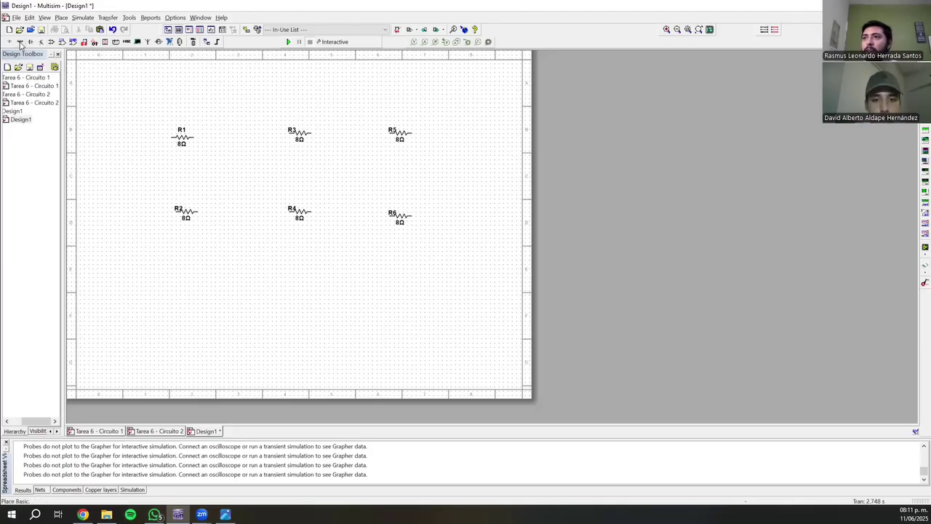
Step: Place a DC_POWER source from the POWER_SOURCES family to the left of R1 and R2
{"action": "left_click", "coordinate": [10, 42]}
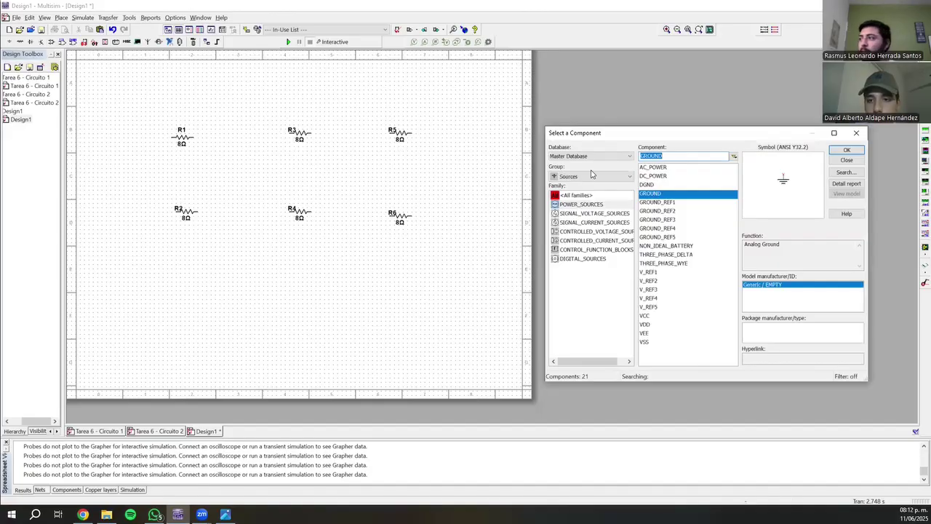
{"action": "left_click_drag", "start_coordinate": [651, 136], "coordinate": [618, 97]}
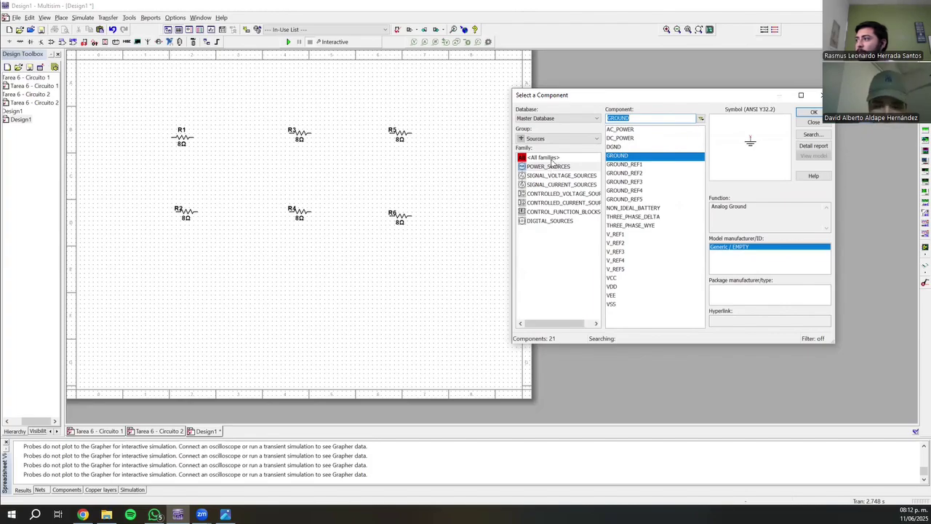
{"action": "left_click", "coordinate": [549, 166]}
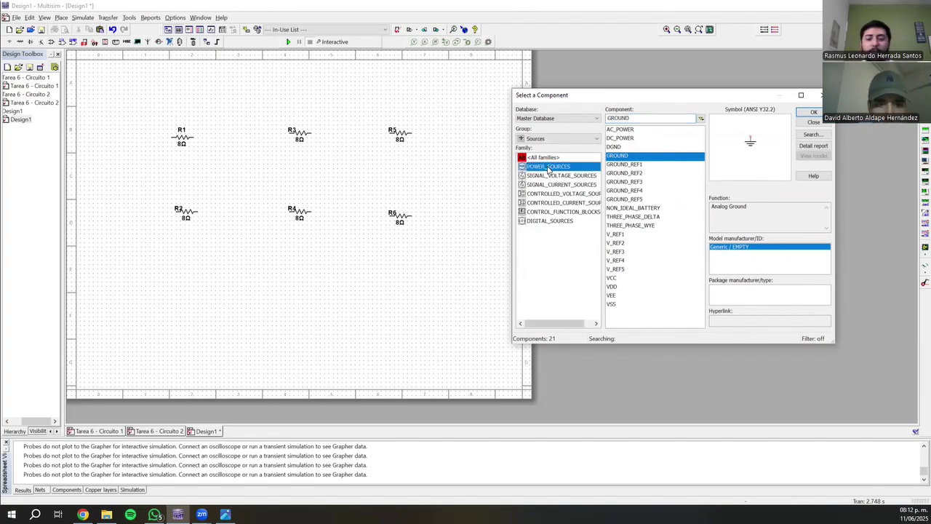
{"action": "left_click", "coordinate": [620, 138]}
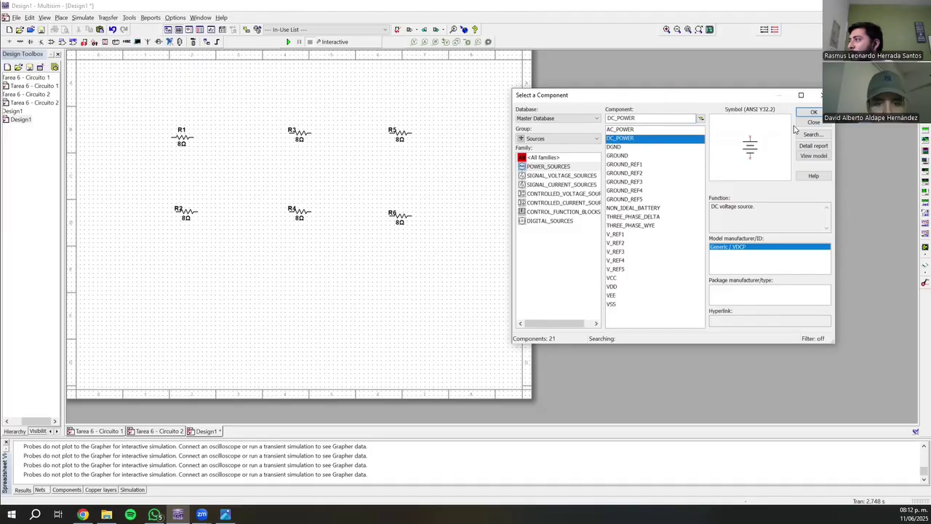
{"action": "left_click", "coordinate": [813, 112]}
{"action": "left_click", "coordinate": [128, 177]}
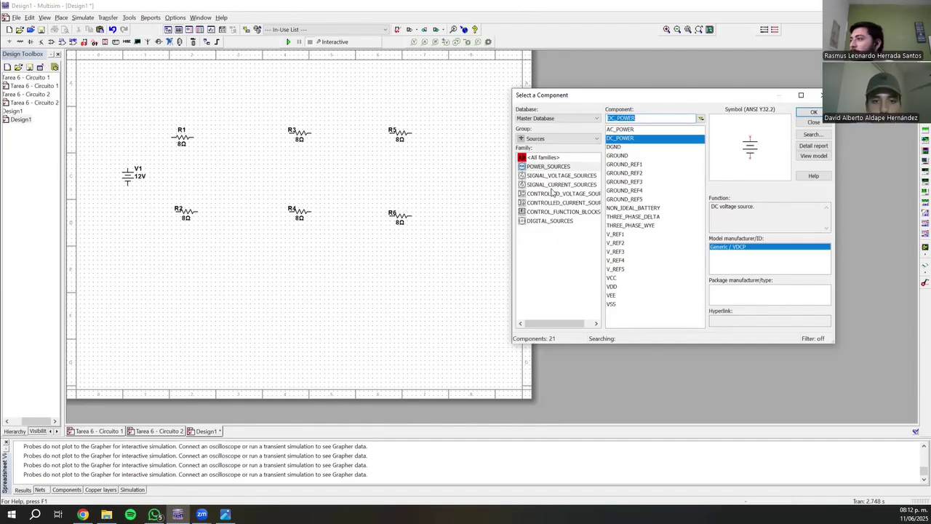
Step: Place a voltage-controlled current source between the first and second resistor pairs and flip it vertically
{"action": "left_click", "coordinate": [557, 184]}
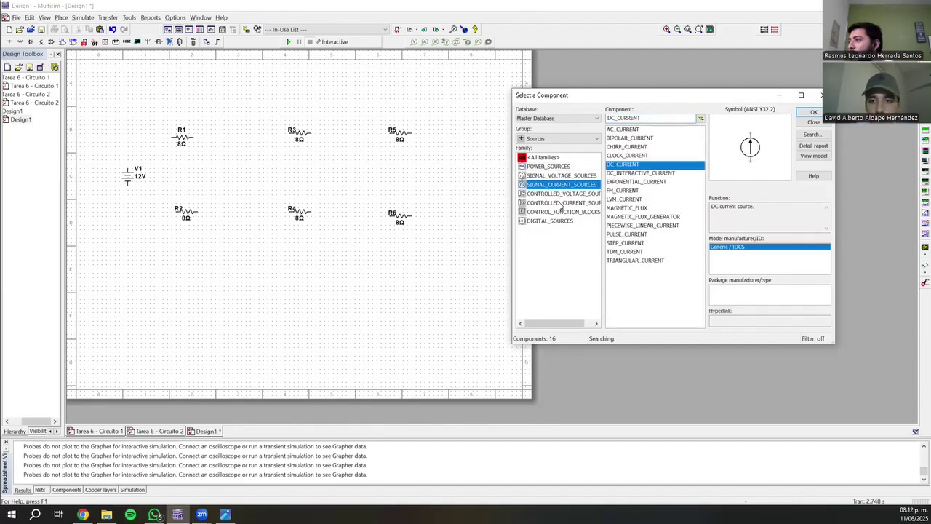
{"action": "left_click", "coordinate": [558, 203]}
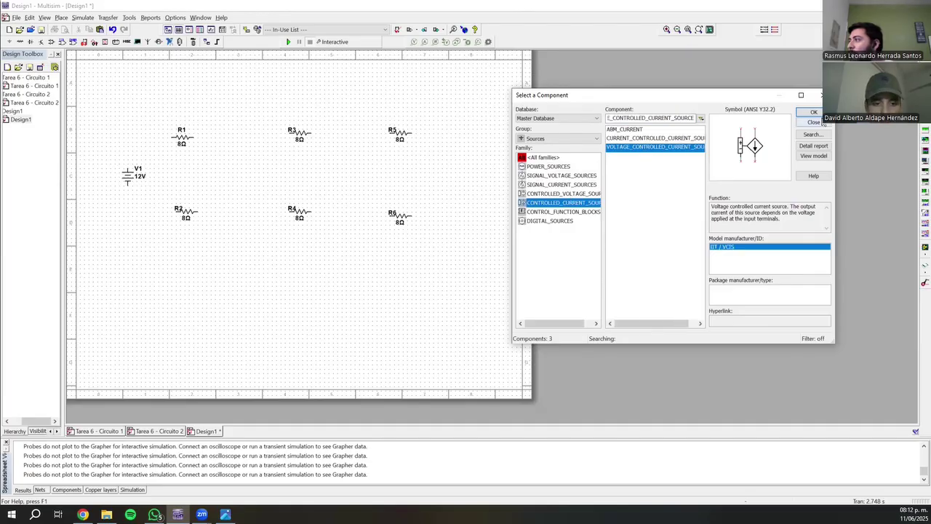
{"action": "left_click", "coordinate": [814, 112]}
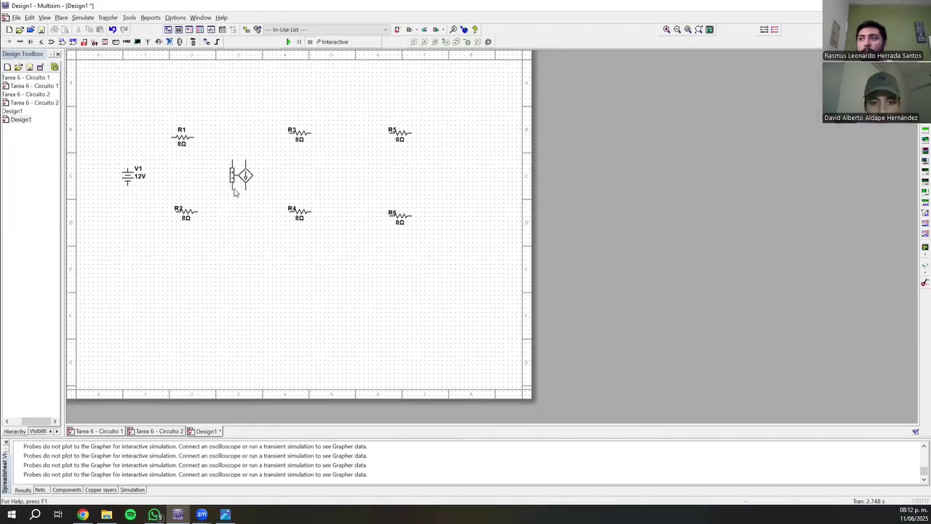
{"action": "left_click", "coordinate": [235, 192]}
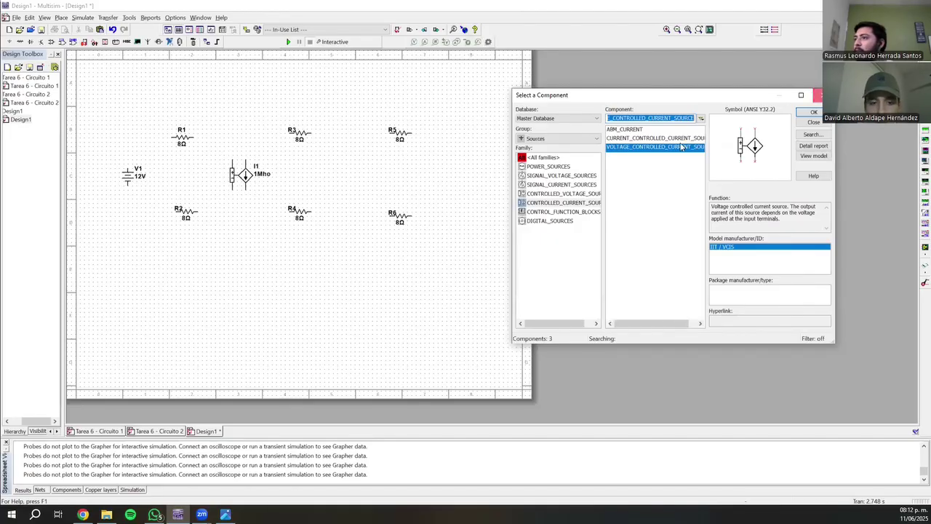
{"action": "left_click", "coordinate": [821, 94]}
{"action": "right_click", "coordinate": [284, 183]}
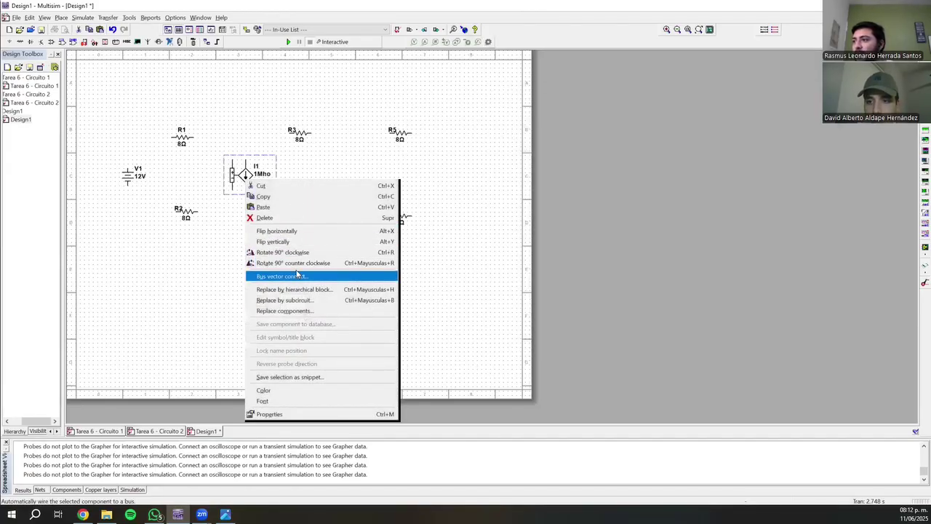
{"action": "left_click", "coordinate": [283, 242]}
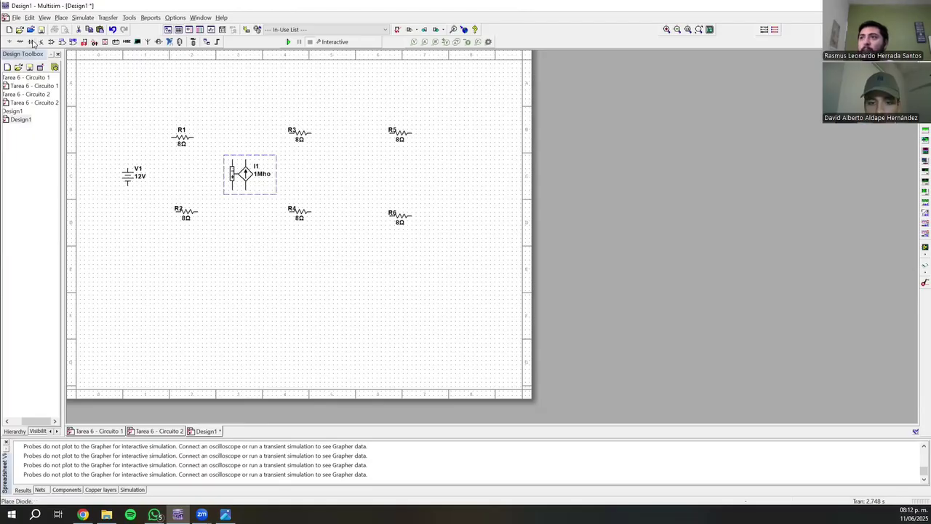
Step: Place a DC_CURRENT source from the SIGNAL_CURRENT_SOURCES family between the second and third resistor pairs
{"action": "left_click", "coordinate": [105, 41]}
{"action": "left_click", "coordinate": [556, 138]}
{"action": "left_click", "coordinate": [537, 158]}
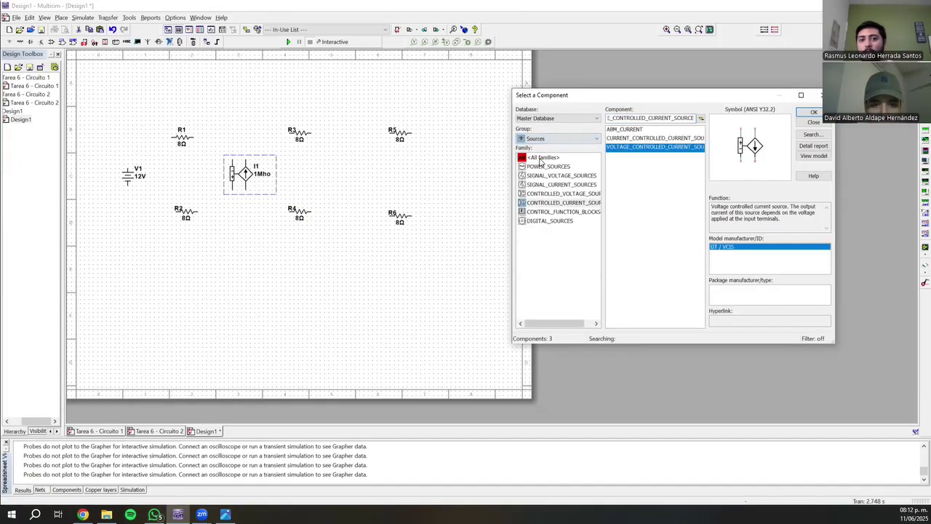
{"action": "left_click", "coordinate": [558, 167]}
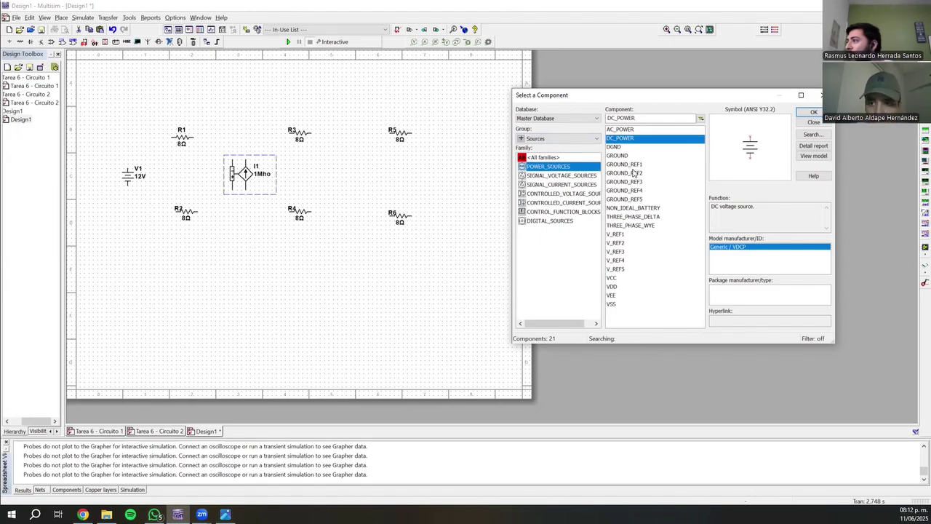
{"action": "left_click", "coordinate": [550, 176]}
{"action": "left_click", "coordinate": [550, 185]}
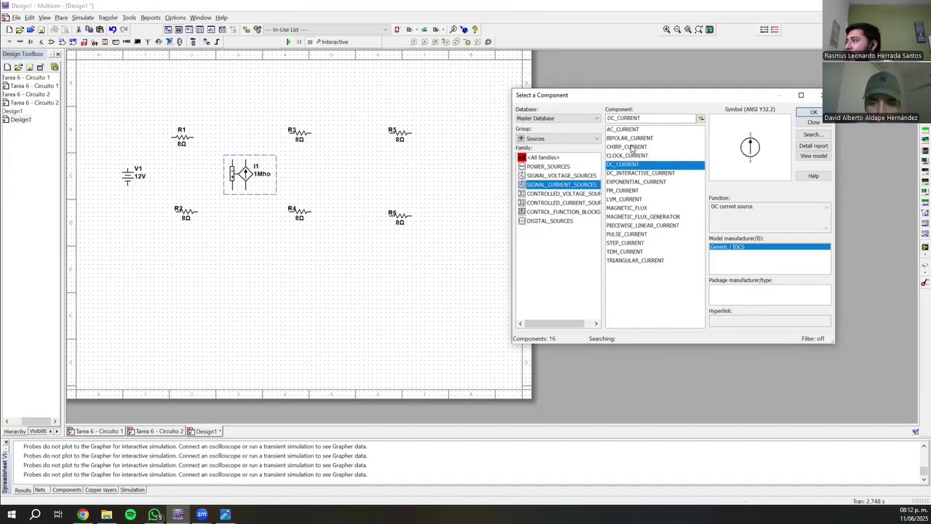
{"action": "left_click", "coordinate": [812, 113]}
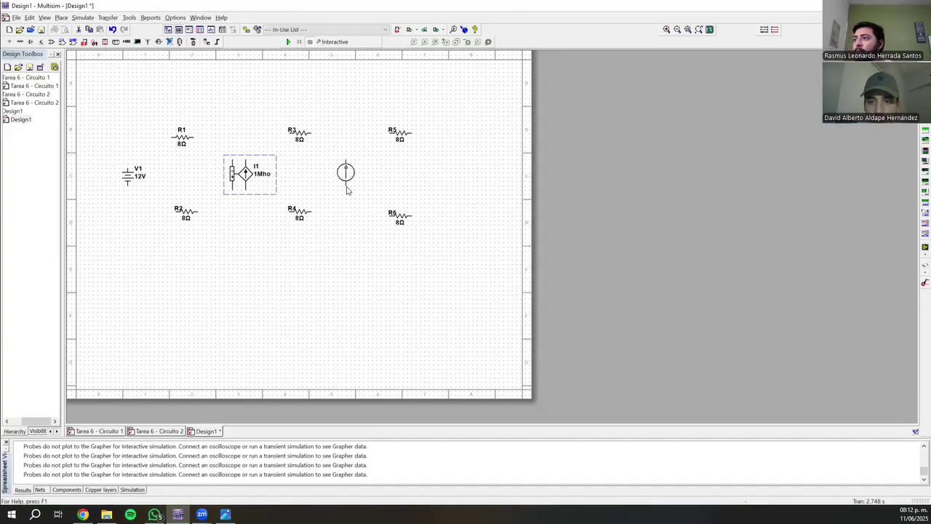
{"action": "left_click", "coordinate": [347, 189]}
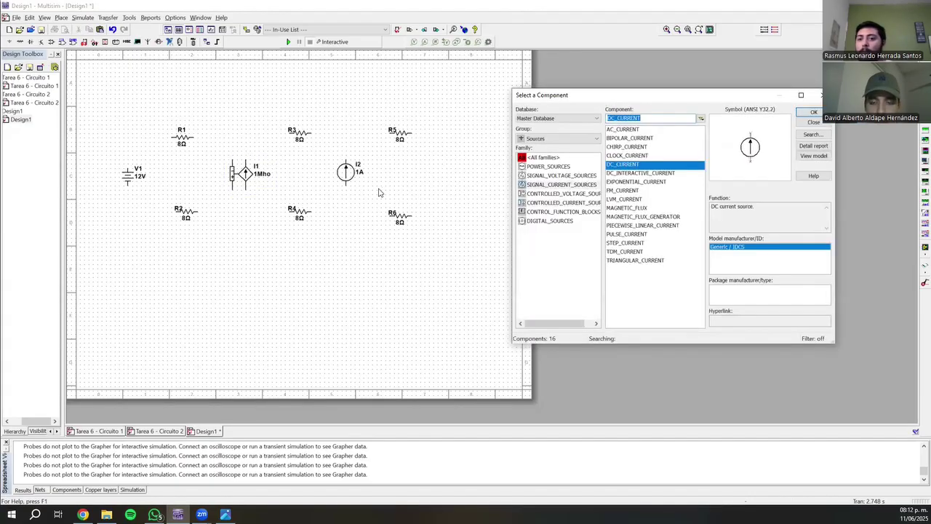
Step: Place a voltage-controlled voltage source to the right of R5 and R6
{"action": "left_click", "coordinate": [544, 176]}
{"action": "left_click", "coordinate": [550, 194]}
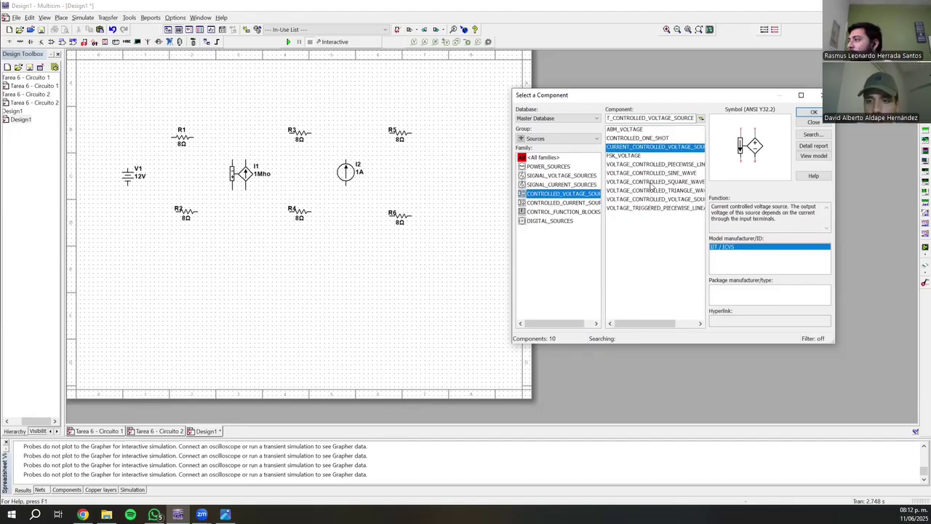
{"action": "left_click", "coordinate": [652, 182]}
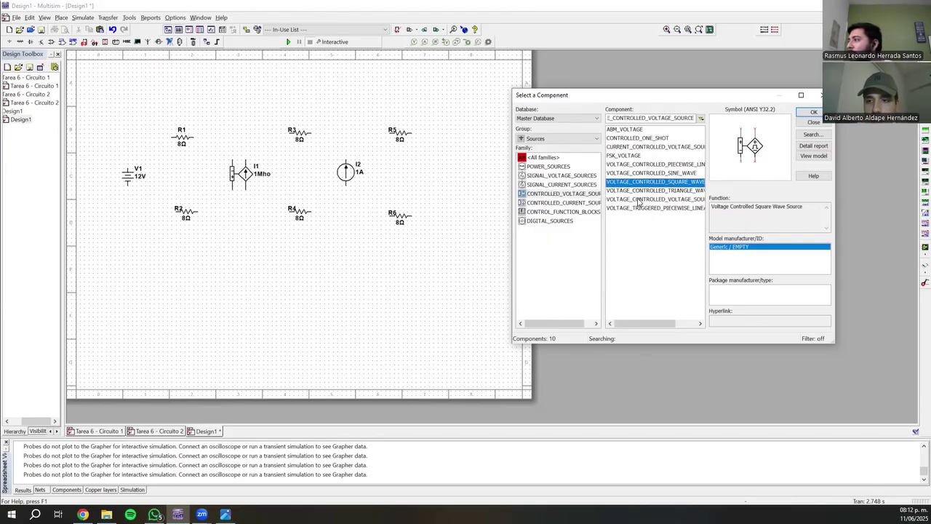
{"action": "left_click", "coordinate": [812, 112]}
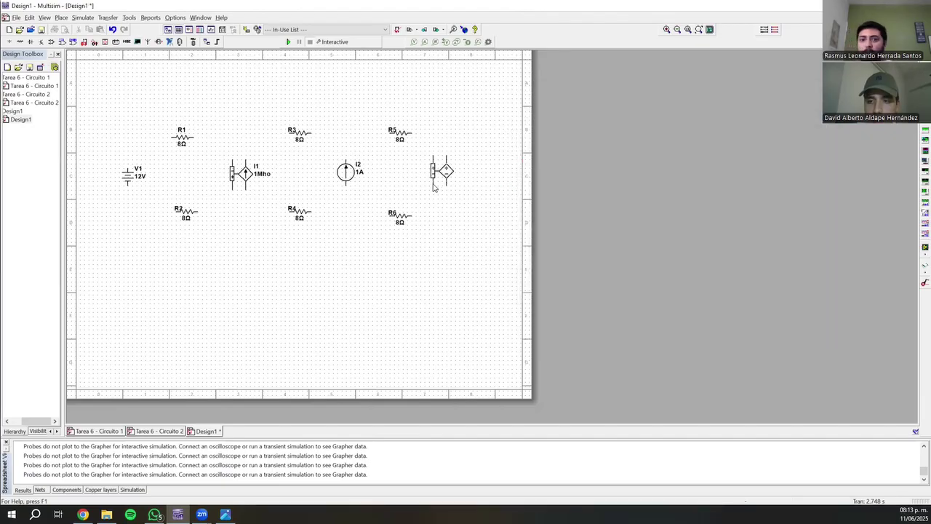
{"action": "left_click", "coordinate": [435, 188]}
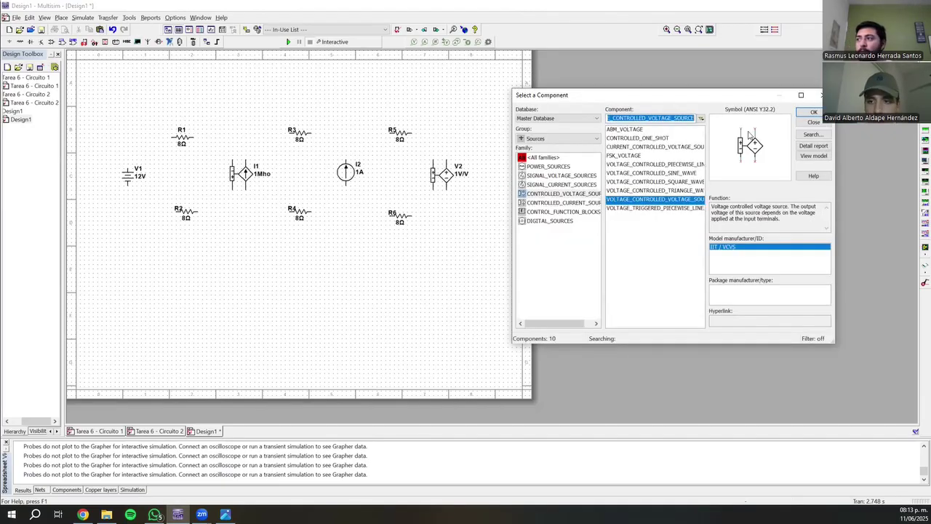
{"action": "left_click", "coordinate": [816, 95]}
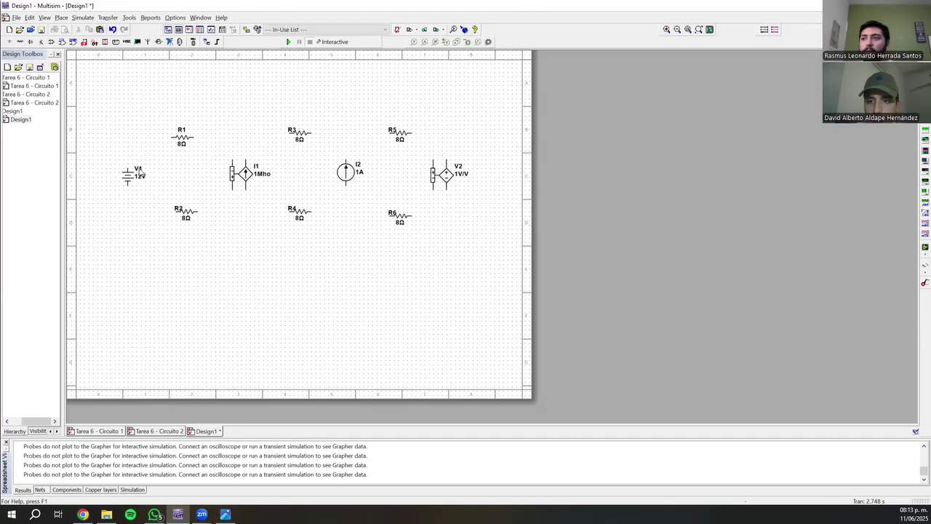
Step: Wire the upper terminal of V1 through R1 to R3, and align R3 with R1 so the wire runs straight
{"action": "left_click", "coordinate": [127, 165]}
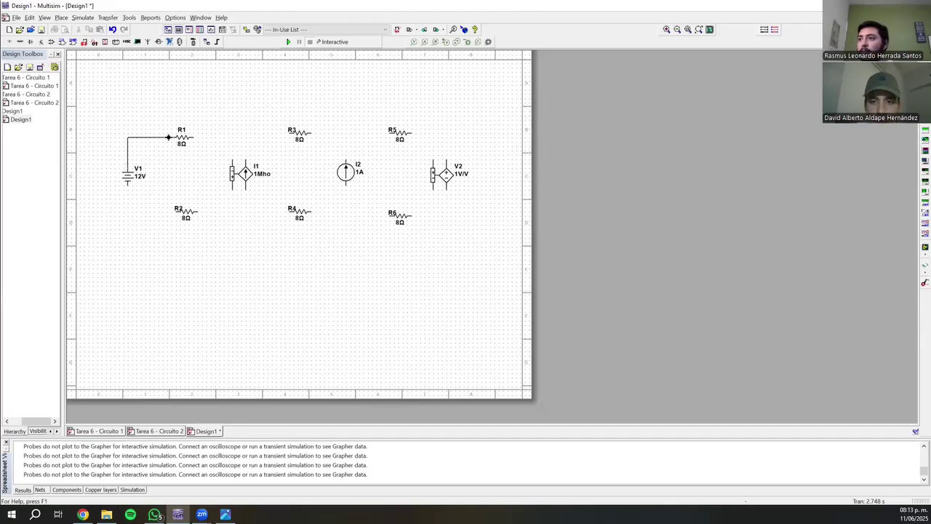
{"action": "left_click", "coordinate": [171, 137]}
{"action": "left_click", "coordinate": [194, 136]}
{"action": "left_click", "coordinate": [246, 159]}
{"action": "left_click", "coordinate": [289, 133]}
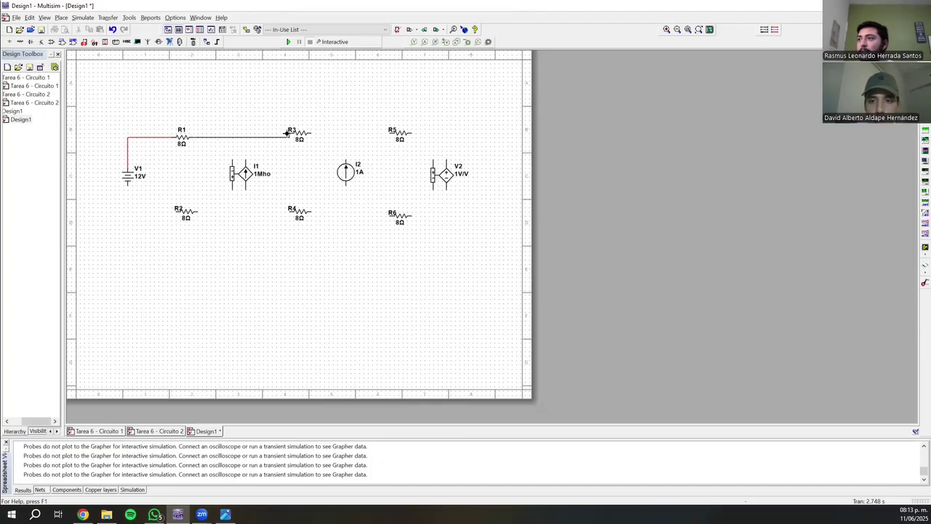
{"action": "left_click_drag", "start_coordinate": [301, 132], "coordinate": [301, 138]}
{"action": "left_click", "coordinate": [313, 143]}
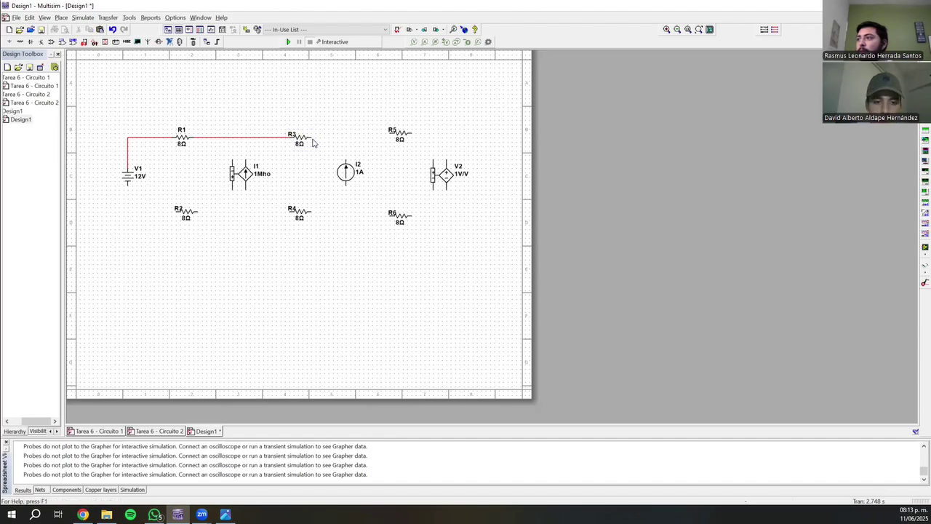
Step: Wire R3 to R5, align R5 with the upper wire, and connect R5 to the upper output terminal of V2
{"action": "left_click", "coordinate": [312, 136]}
{"action": "left_click", "coordinate": [388, 135]}
{"action": "left_click", "coordinate": [399, 139]}
{"action": "left_click", "coordinate": [416, 141]}
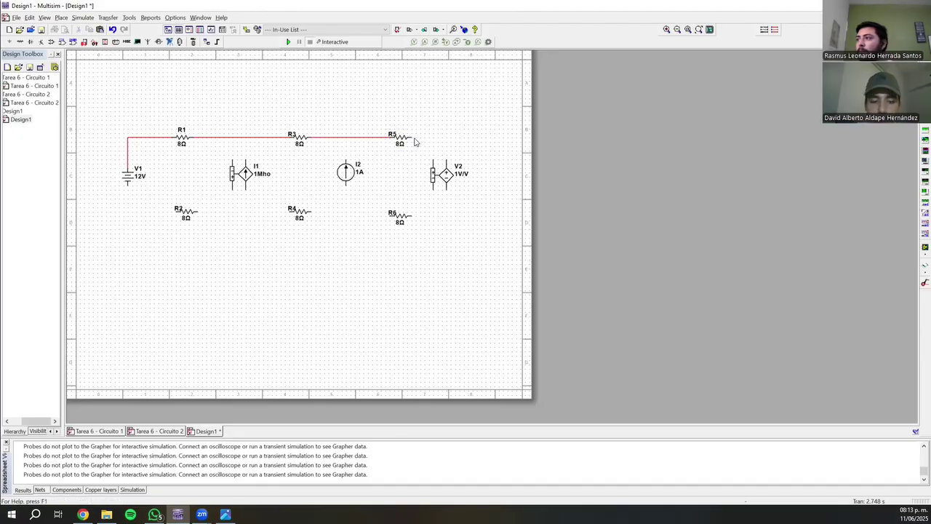
{"action": "left_click", "coordinate": [422, 138]}
{"action": "left_click", "coordinate": [446, 161]}
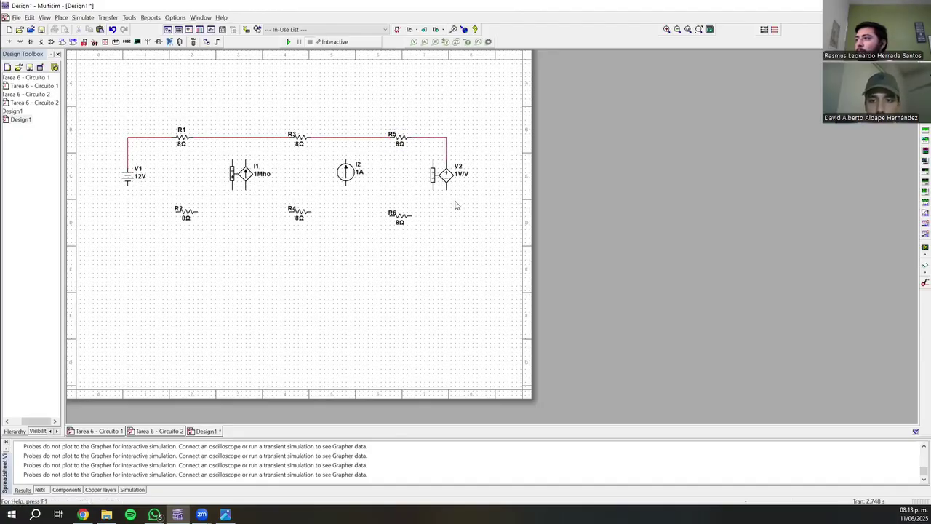
Step: Wire the lower output terminal of V2 through R6 to R4, and align R4 with R6
{"action": "left_click", "coordinate": [447, 187]}
{"action": "left_click", "coordinate": [408, 216]}
{"action": "left_click", "coordinate": [389, 215]}
{"action": "left_click", "coordinate": [310, 213]}
{"action": "left_click_drag", "start_coordinate": [306, 217], "coordinate": [306, 221]}
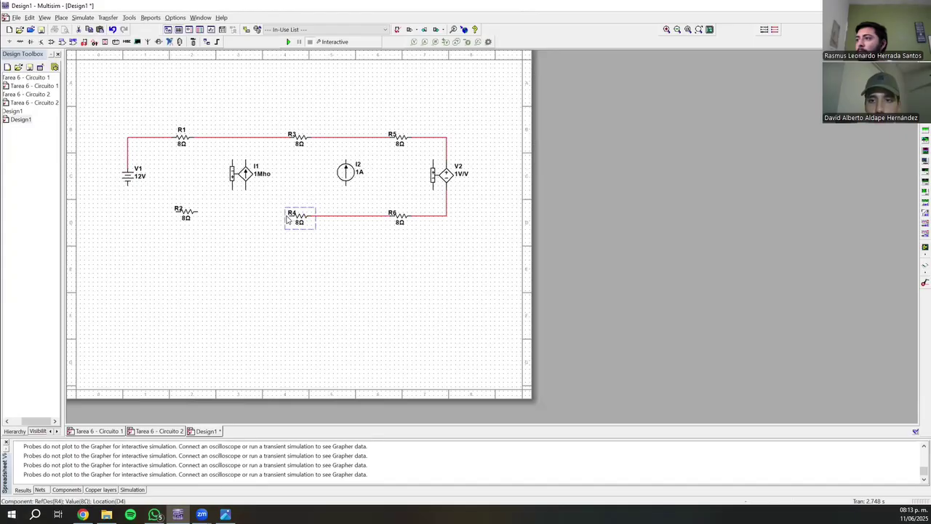
Step: Wire R4 to R2 with R2 aligned on the lower wire, and connect R2 to the lower terminal of V1
{"action": "left_click", "coordinate": [290, 214]}
{"action": "left_click", "coordinate": [197, 214]}
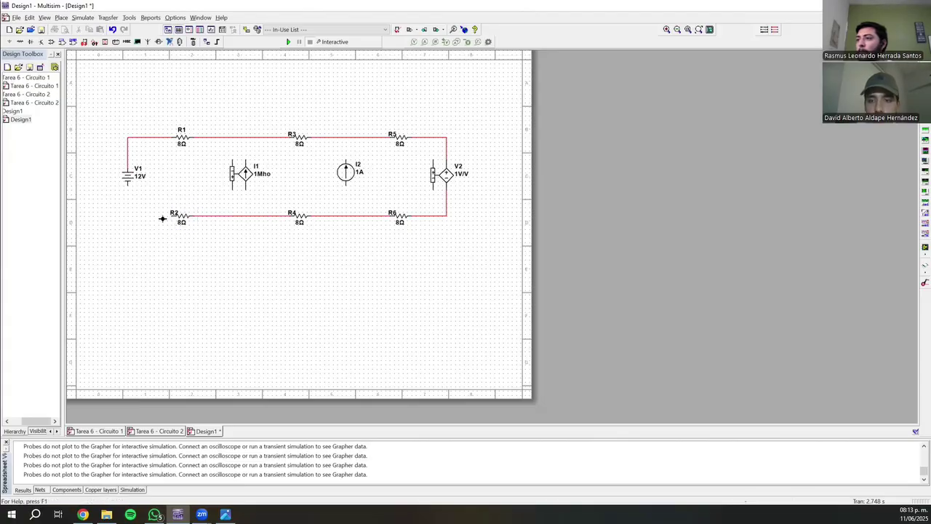
{"action": "left_click", "coordinate": [128, 189]}
{"action": "left_click", "coordinate": [172, 216]}
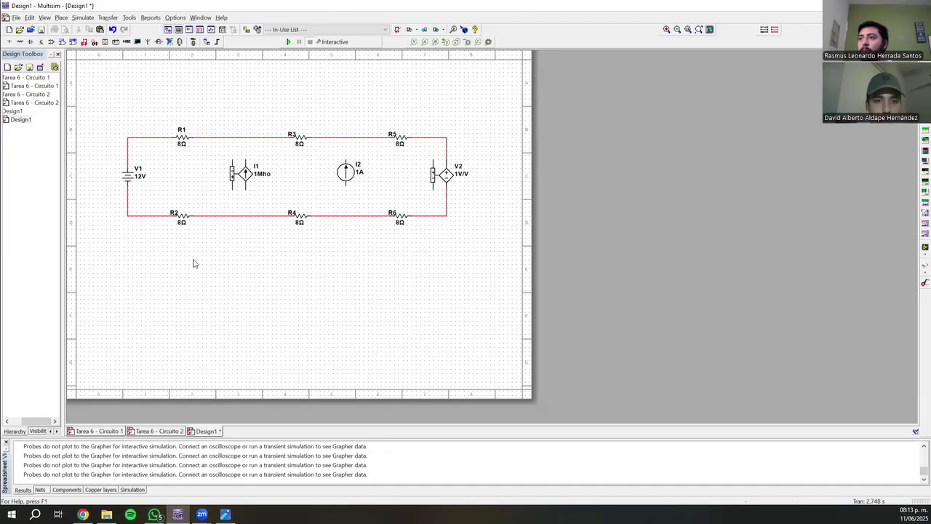
Step: Set the V1 voltage to 193 V and the R1 resistance to 4 Ω
{"action": "double_click", "coordinate": [138, 176]}
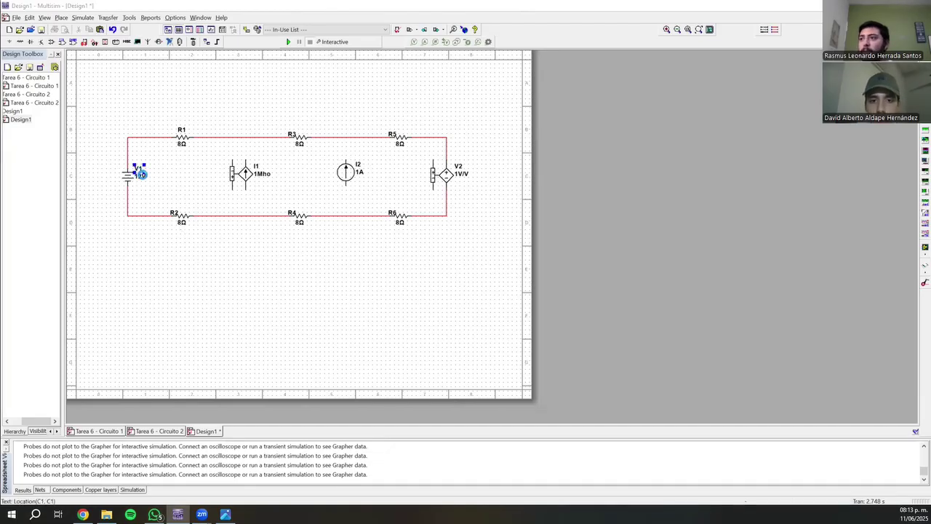
{"action": "type", "text": "193"}
{"action": "key", "text": "Return"}
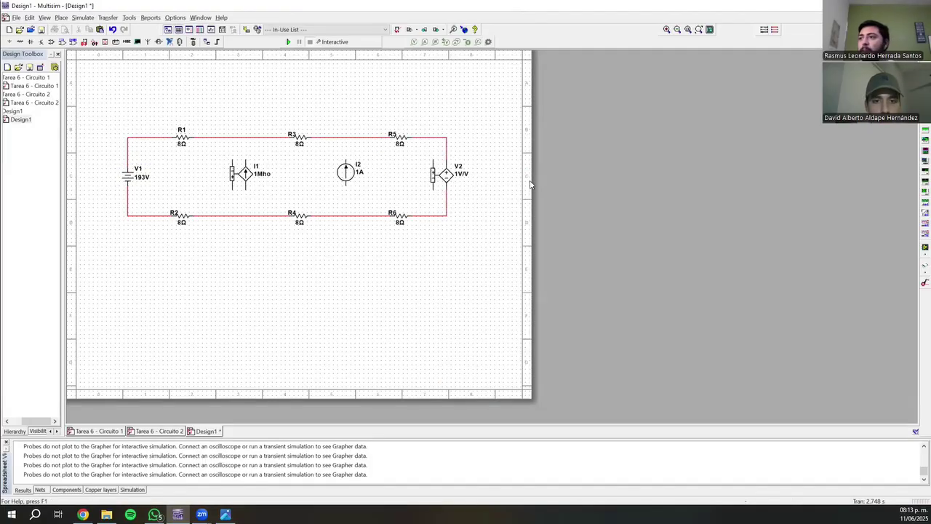
{"action": "double_click", "coordinate": [182, 143]}
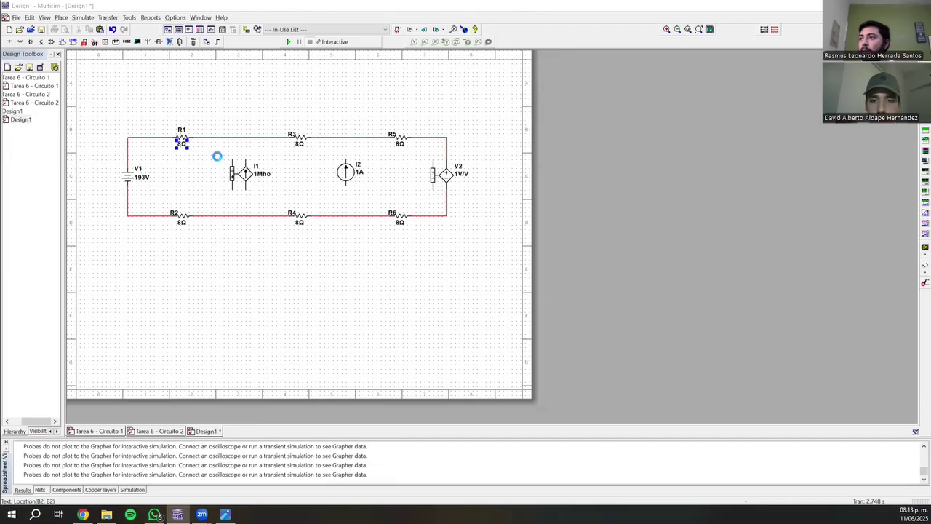
{"action": "type", "text": "4"}
{"action": "key", "text": "Return"}
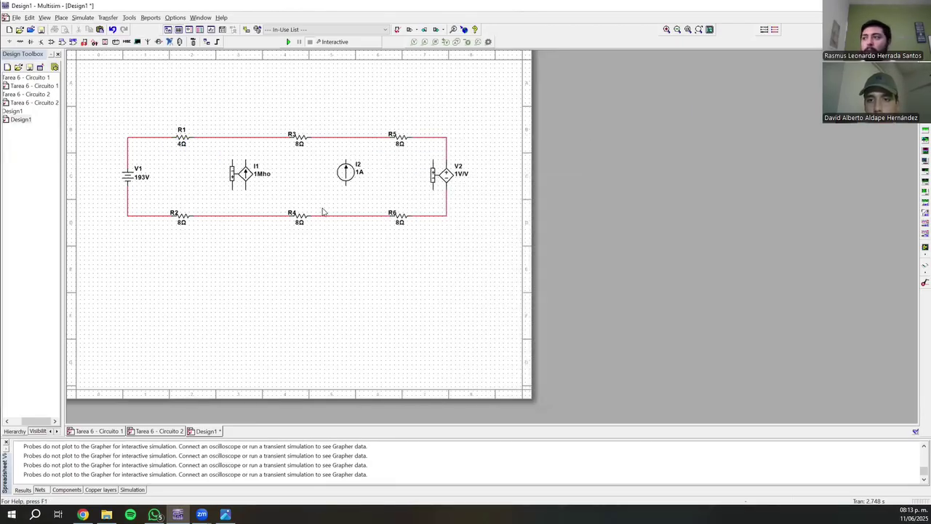
Step: Set R3 to 2.5 Ω and R5 to 2 Ω, and move the R5 label above its resistor
{"action": "double_click", "coordinate": [300, 136]}
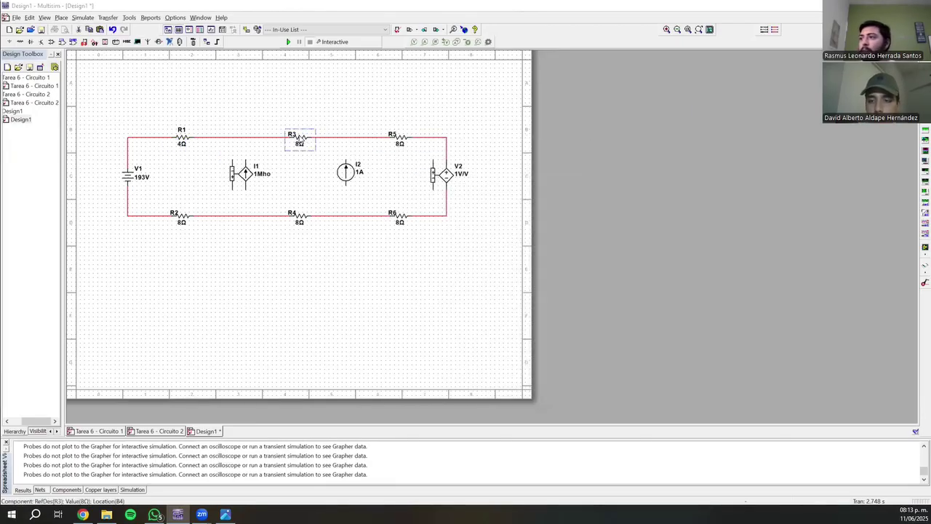
{"action": "type", "text": "2.5"}
{"action": "key", "text": "Return"}
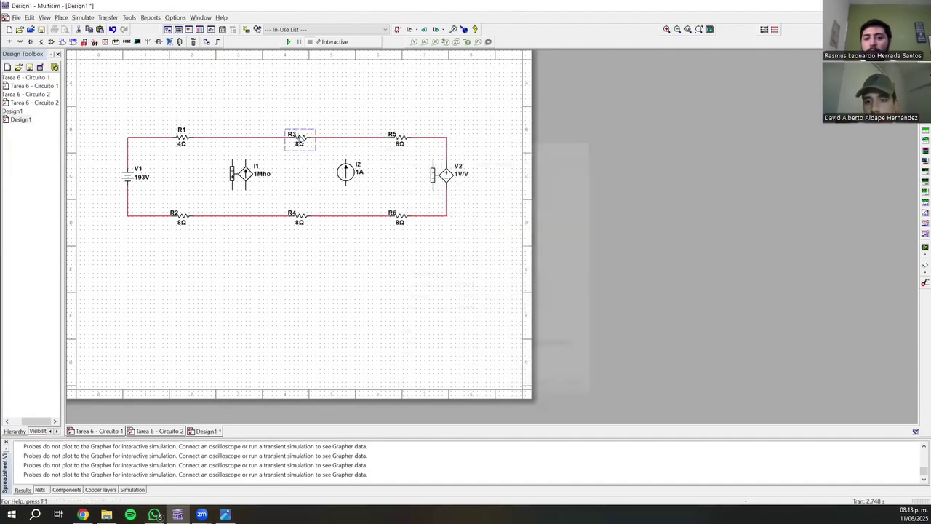
{"action": "double_click", "coordinate": [401, 138]}
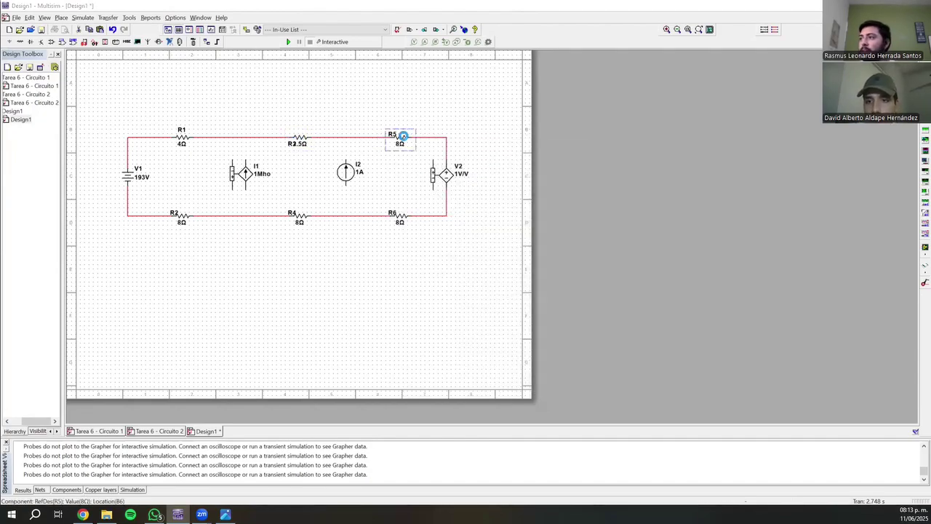
{"action": "type", "text": "2"}
{"action": "key", "text": "Return"}
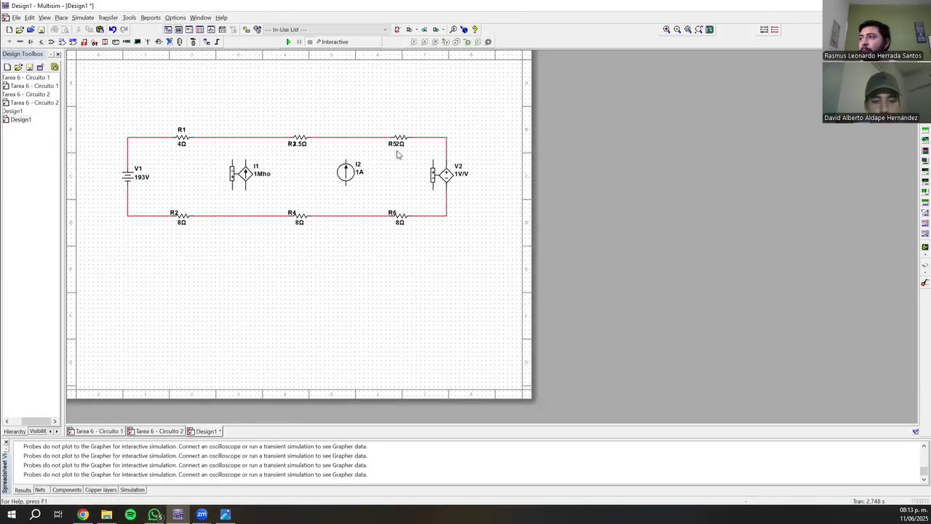
{"action": "left_click", "coordinate": [394, 144]}
{"action": "left_click_drag", "start_coordinate": [394, 144], "coordinate": [400, 126]}
{"action": "left_click", "coordinate": [378, 189]}
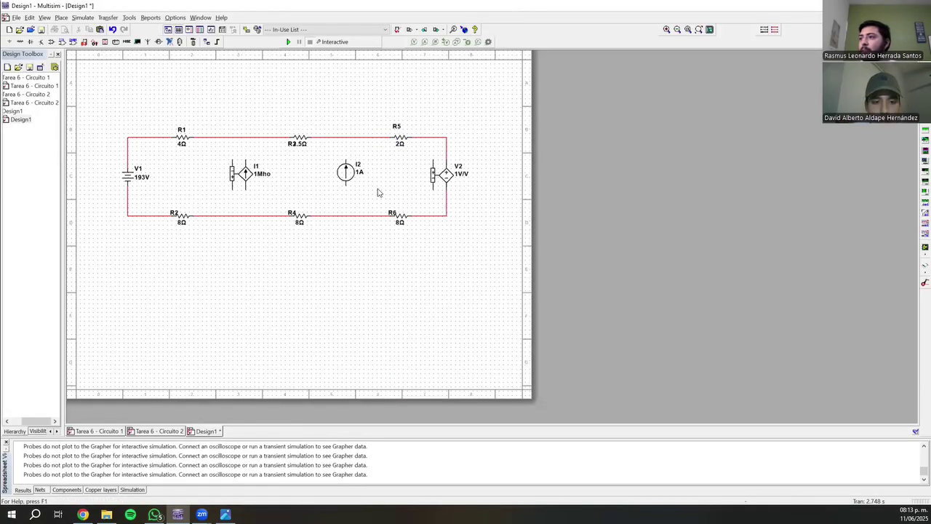
Step: Set the R2 resistance to 6 Ω and the R4 resistance to 7.5 Ω
{"action": "double_click", "coordinate": [182, 217]}
{"action": "key", "text": "Escape"}
{"action": "double_click", "coordinate": [303, 224]}
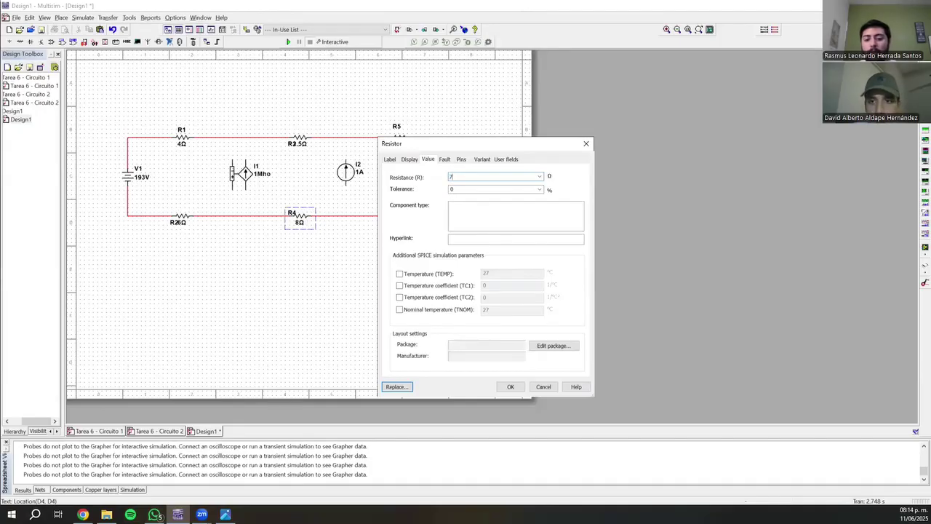
{"action": "type", "text": "7.5"}
{"action": "key", "text": "Return"}
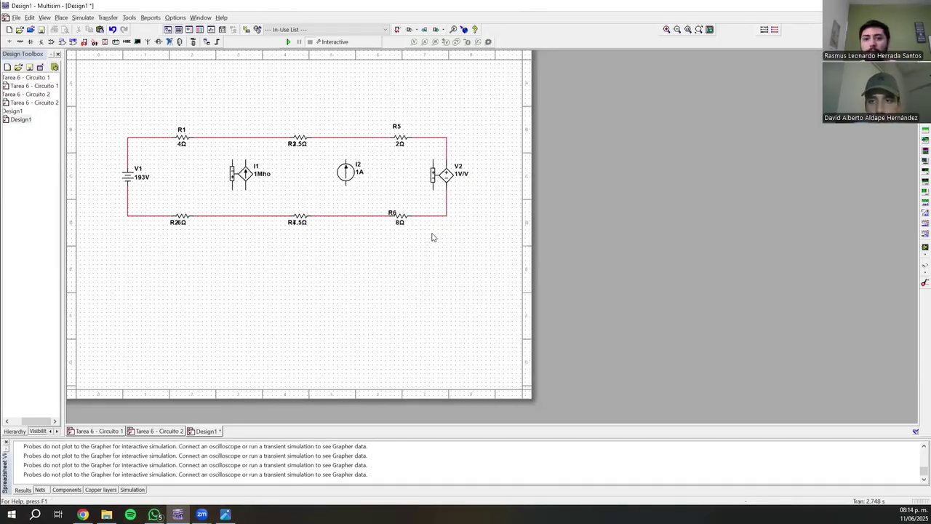
Step: Wire the output terminals of I1 to the upper wire between R1 and R3 and the lower wire between R2 and R4
{"action": "left_click", "coordinate": [245, 162]}
{"action": "left_click", "coordinate": [246, 161]}
{"action": "left_click", "coordinate": [246, 138]}
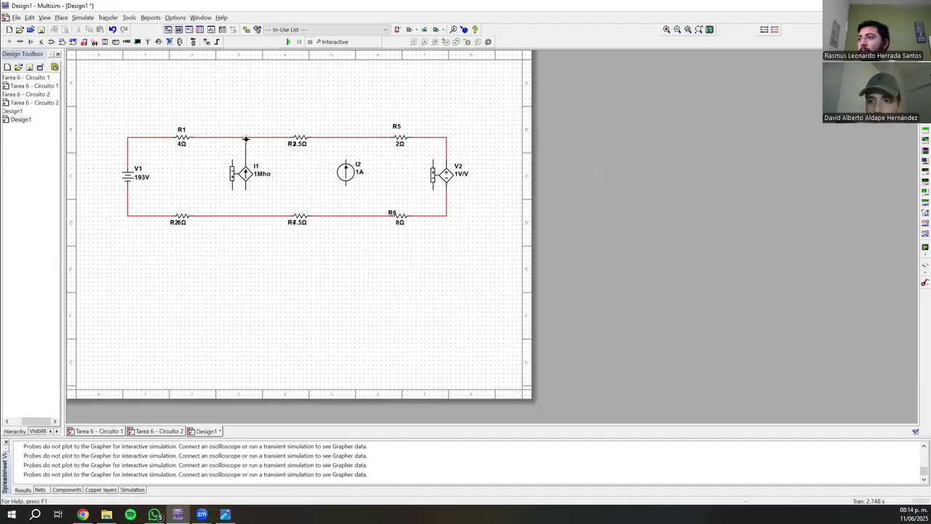
{"action": "left_click", "coordinate": [246, 191]}
{"action": "left_click", "coordinate": [245, 190]}
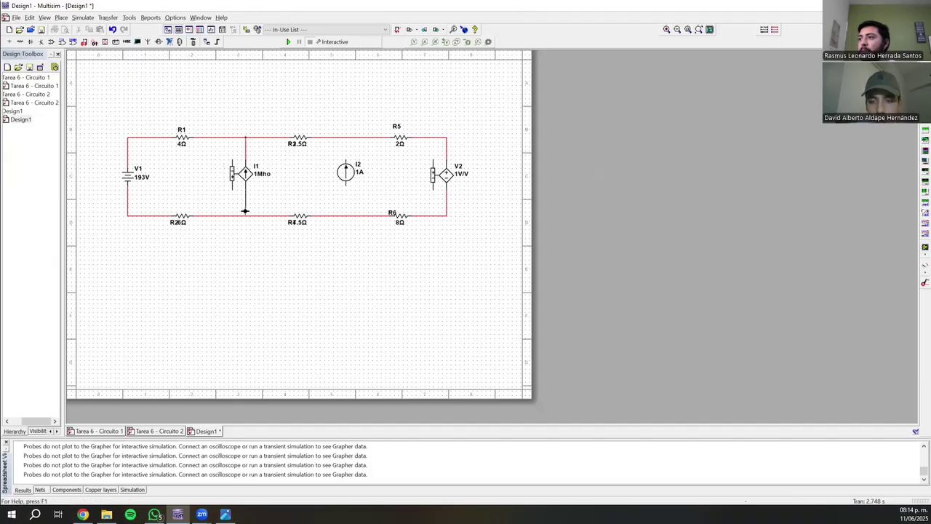
{"action": "left_click", "coordinate": [246, 216]}
Step: Wire I2 to the lower wire between R4 and R6 and to the upper wire between R3 and R5
{"action": "left_click", "coordinate": [347, 183]}
{"action": "left_click", "coordinate": [346, 216]}
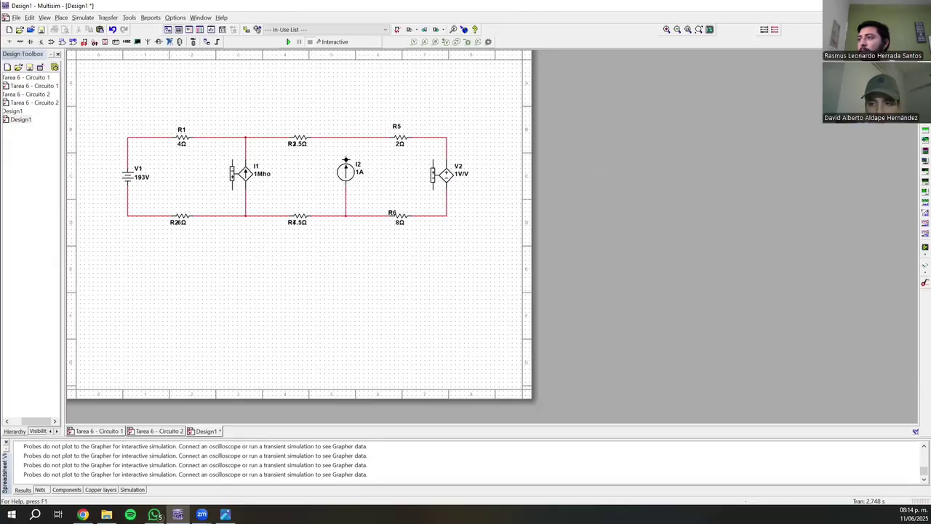
{"action": "left_click", "coordinate": [344, 159]}
{"action": "left_click", "coordinate": [345, 138]}
Step: Set the I1 transconductance to 0.4 Mho and the I2 current to 0.5 A
{"action": "double_click", "coordinate": [256, 173]}
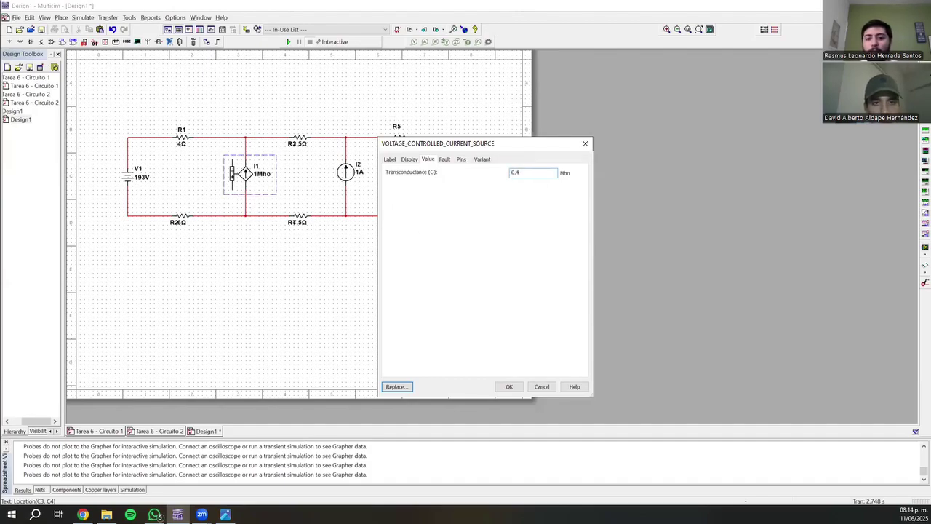
{"action": "key", "text": "Return"}
{"action": "double_click", "coordinate": [348, 171]}
{"action": "type", "text": "0.5"}
{"action": "key", "text": "Return"}
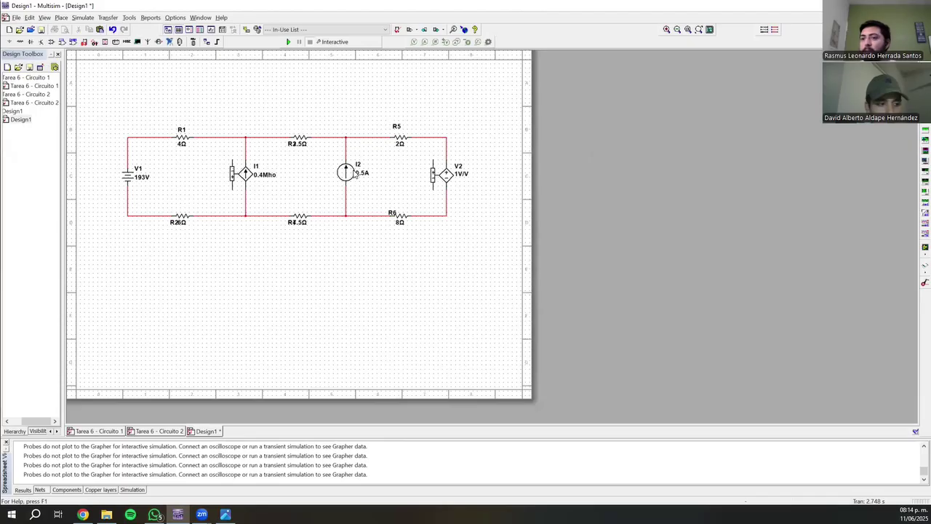
Step: Set the V2 voltage gain to 0.8 V/V and move the R2 label below its resistance value
{"action": "double_click", "coordinate": [461, 175]}
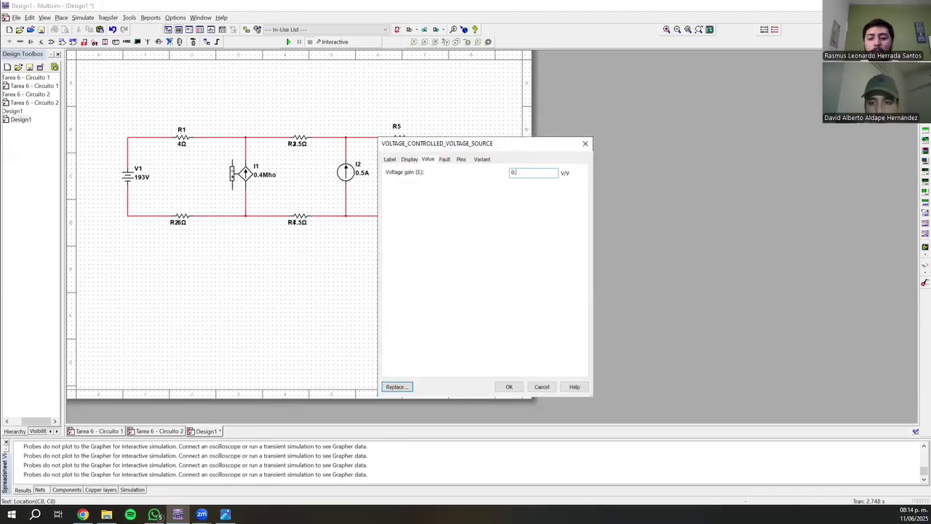
{"action": "key", "text": "Return"}
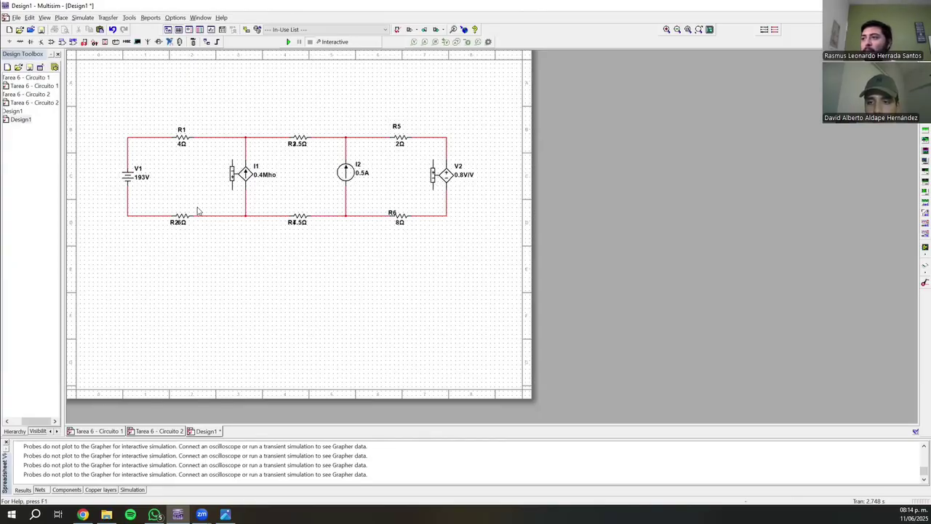
{"action": "left_click_drag", "start_coordinate": [172, 226], "coordinate": [181, 235]}
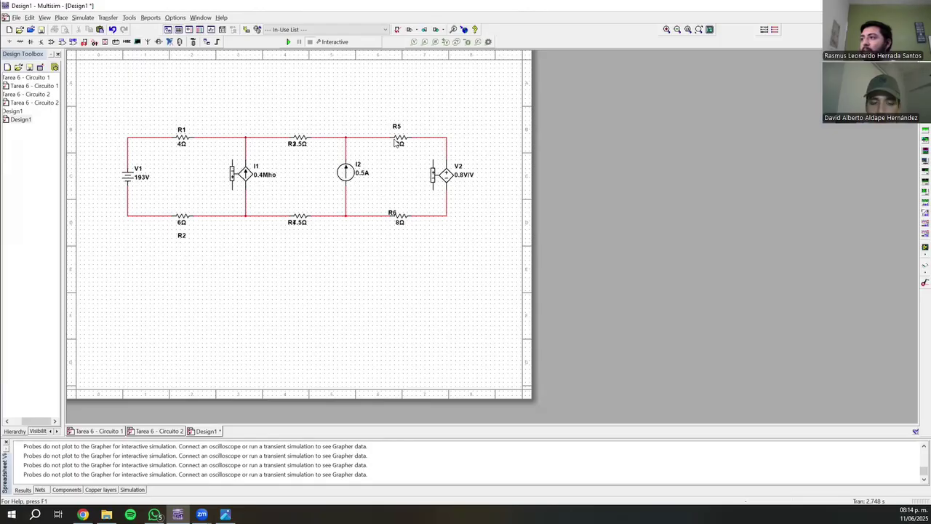
Step: Wire I1's upper control terminal to the V2 side of R5, routed above the circuit, and its lower control terminal to R5's other side
{"action": "left_click", "coordinate": [232, 160]}
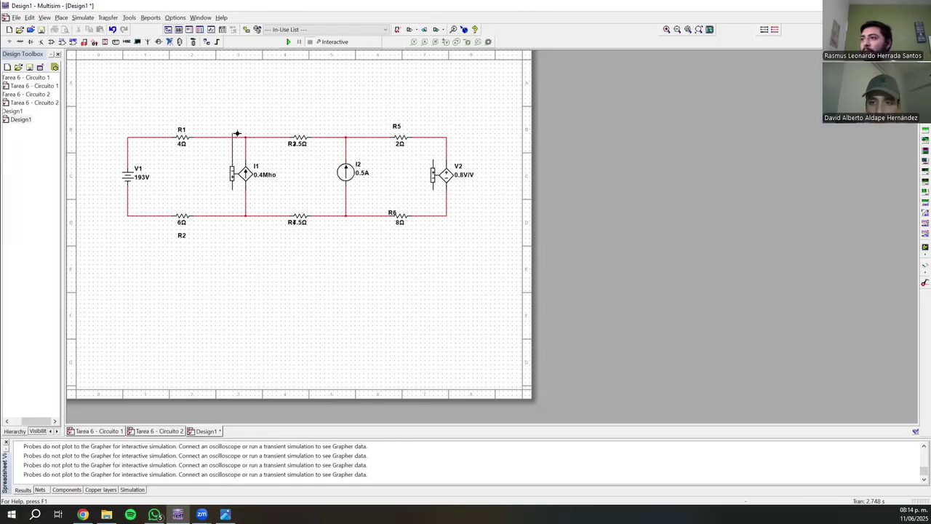
{"action": "left_click", "coordinate": [419, 138]}
{"action": "left_click_drag", "start_coordinate": [353, 127], "coordinate": [354, 115]}
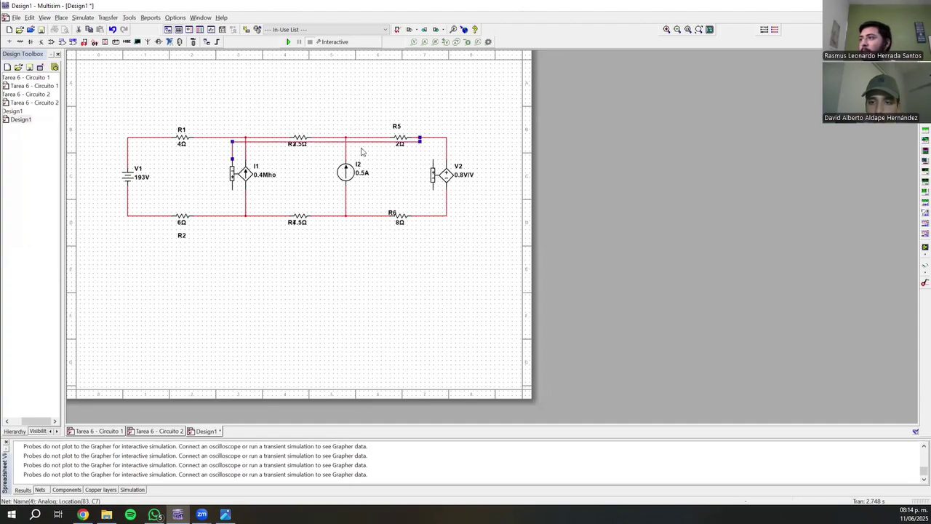
{"action": "left_click", "coordinate": [232, 189]}
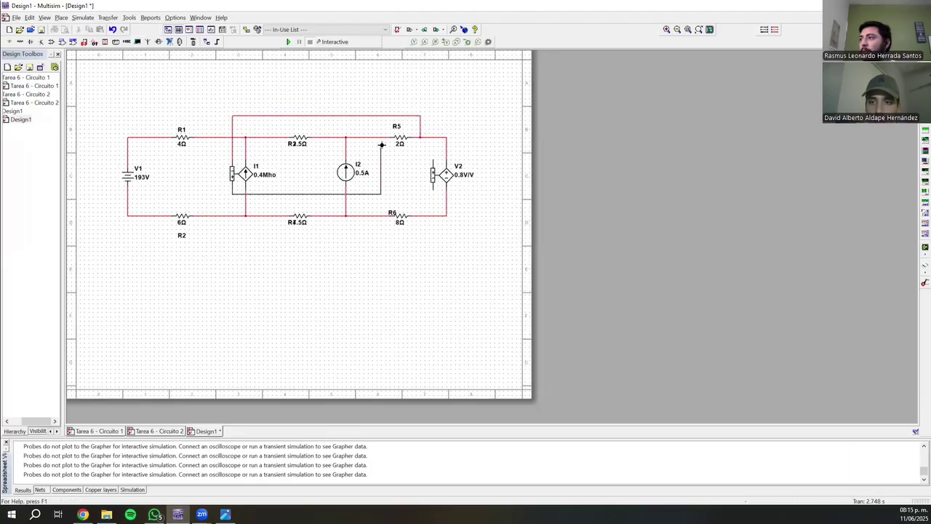
{"action": "left_click", "coordinate": [380, 137]}
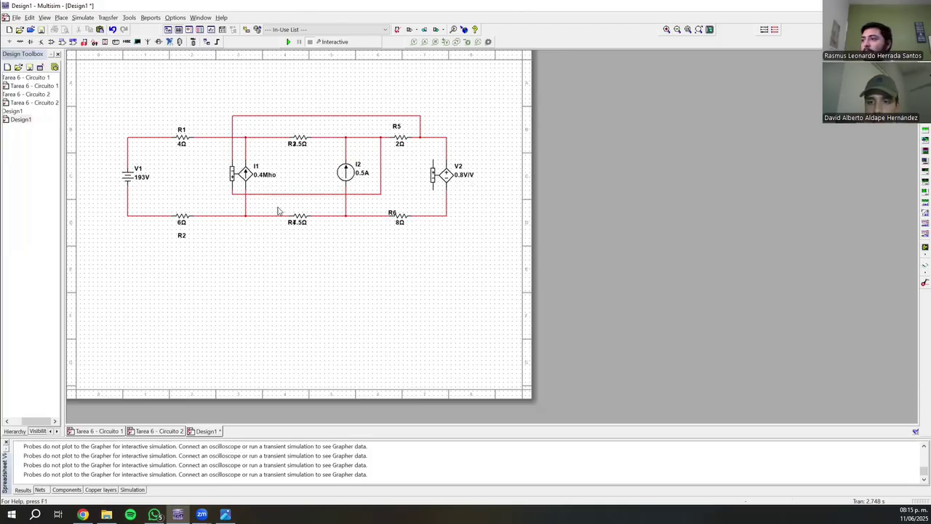
Step: Move R4's value below its label, and wire V2's upper and lower control terminals to R4's R2 side and R6 side, routed below the circuit
{"action": "left_click_drag", "start_coordinate": [297, 227], "coordinate": [299, 235]}
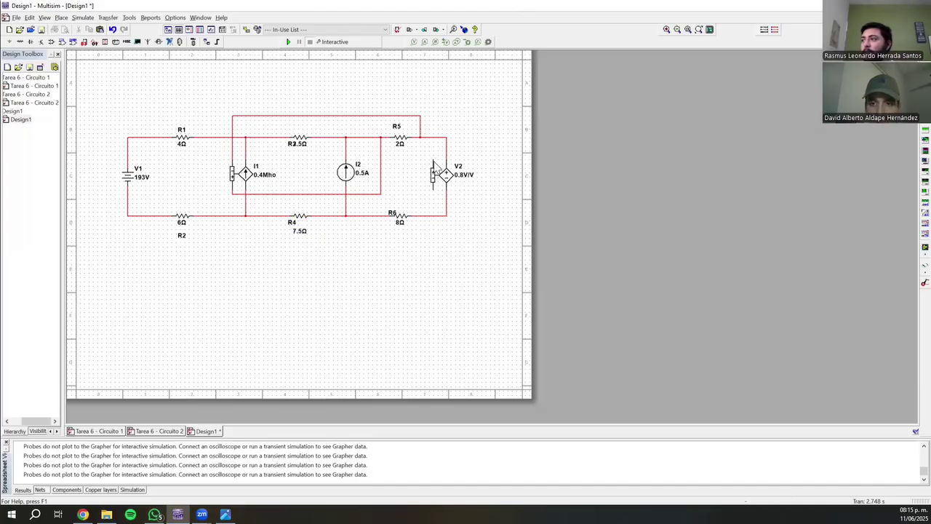
{"action": "left_click", "coordinate": [434, 160]}
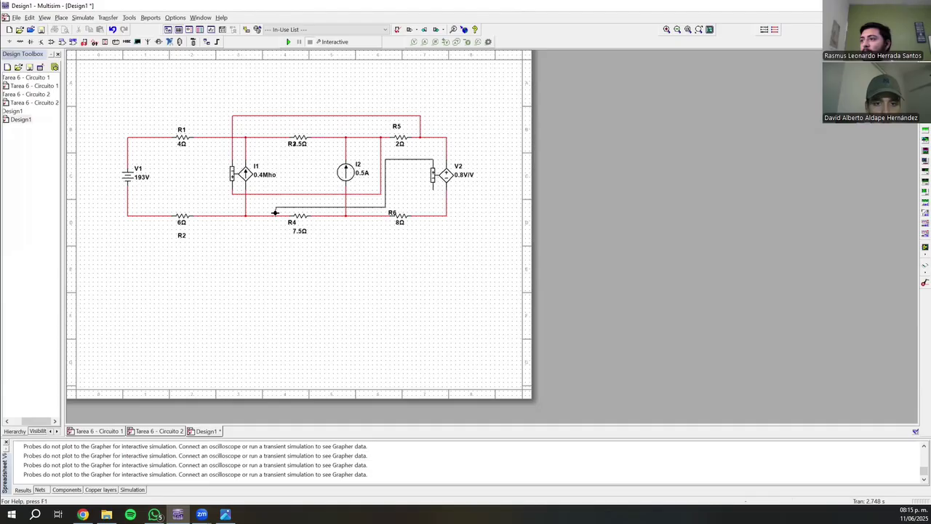
{"action": "key", "text": "Escape"}
{"action": "left_click", "coordinate": [275, 218]}
{"action": "left_click_drag", "start_coordinate": [353, 219], "coordinate": [312, 241]}
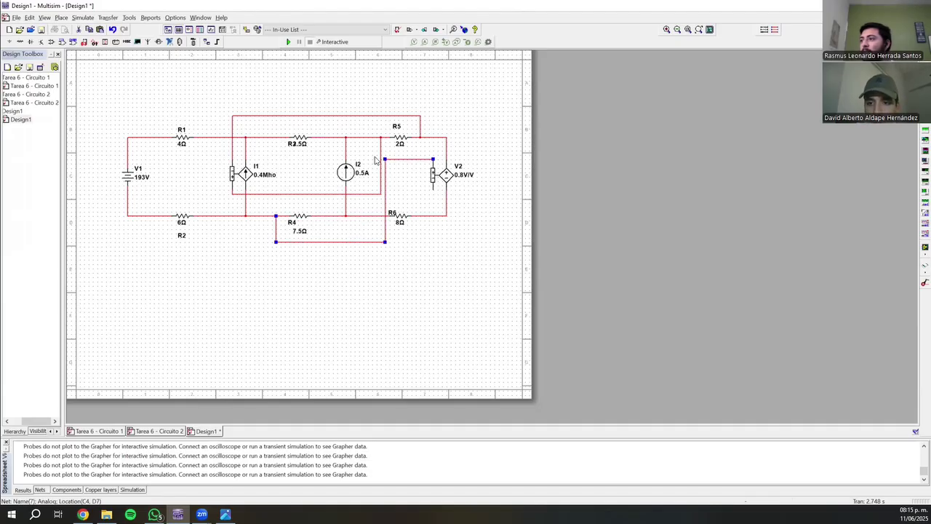
{"action": "left_click", "coordinate": [433, 189]}
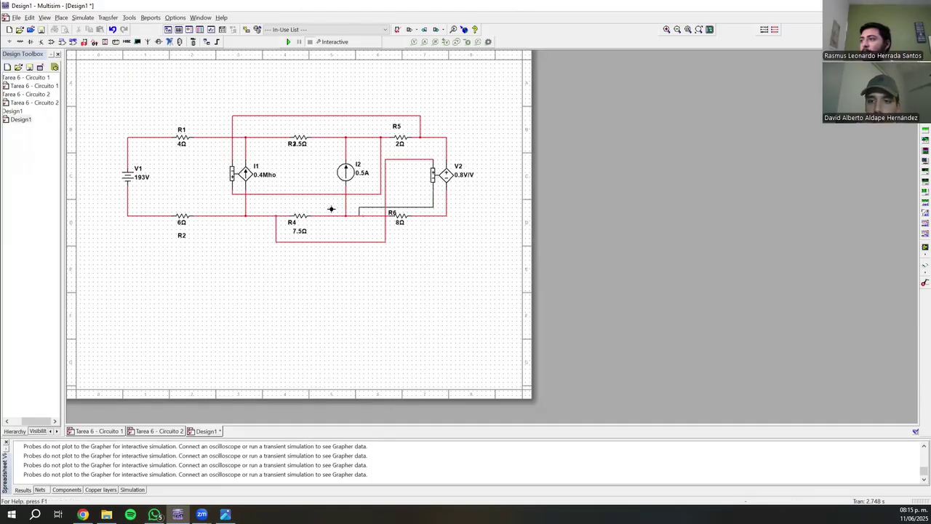
{"action": "left_click", "coordinate": [318, 218]}
{"action": "left_click_drag", "start_coordinate": [378, 219], "coordinate": [378, 264]}
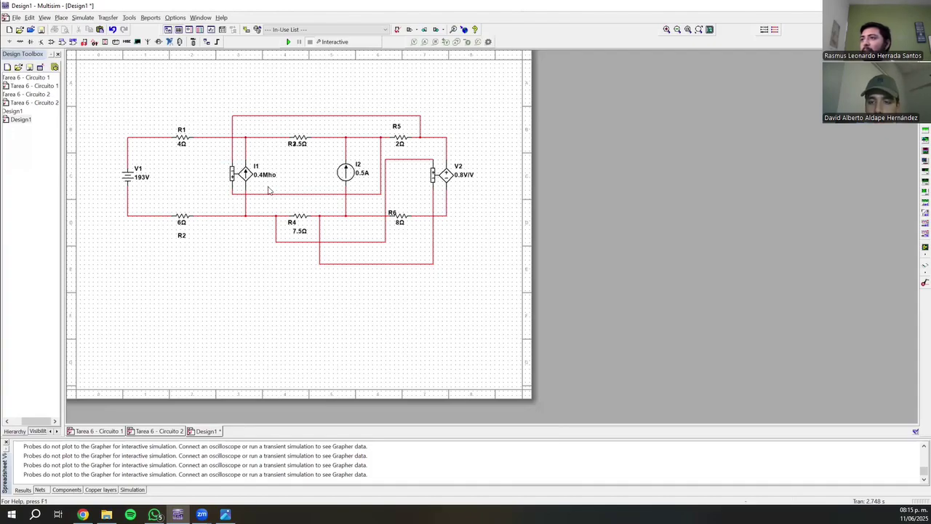
Step: Place one horizontal voltmeter (VOLTMETER_H) in the empty area below R2
{"action": "left_click", "coordinate": [105, 44]}
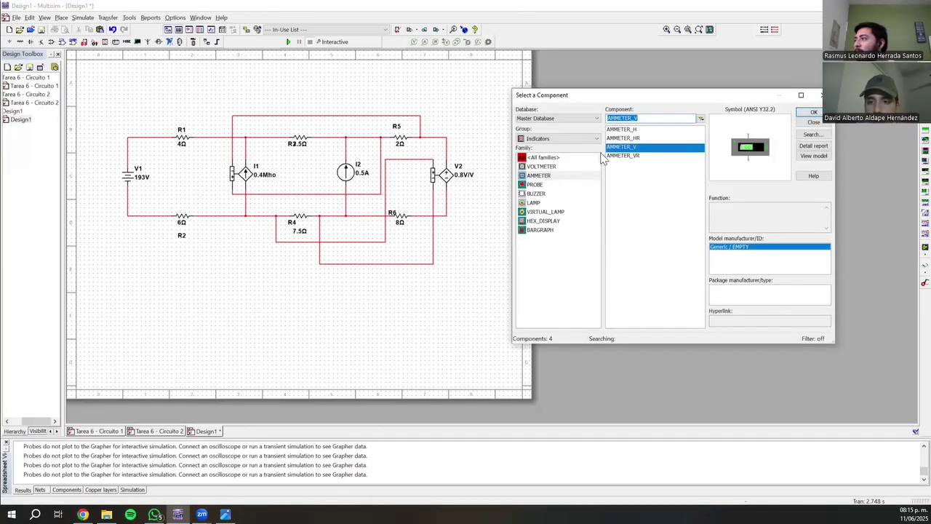
{"action": "left_click", "coordinate": [541, 166]}
{"action": "left_click", "coordinate": [814, 112]}
{"action": "left_click", "coordinate": [175, 324]}
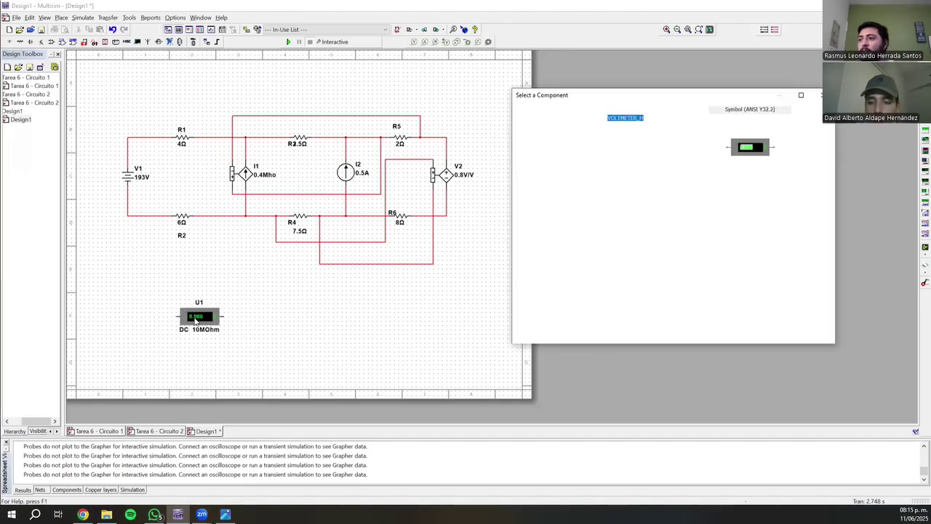
{"action": "left_click", "coordinate": [813, 114]}
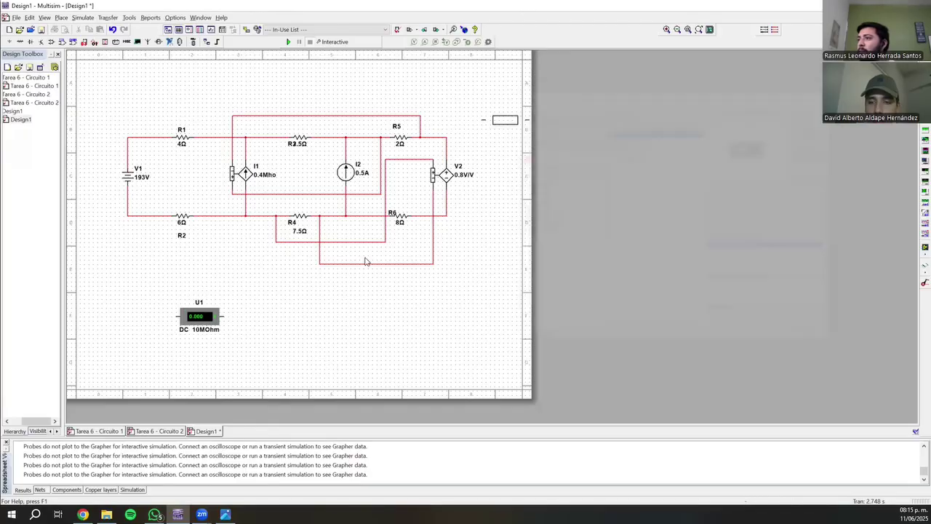
{"action": "key", "text": "Escape"}
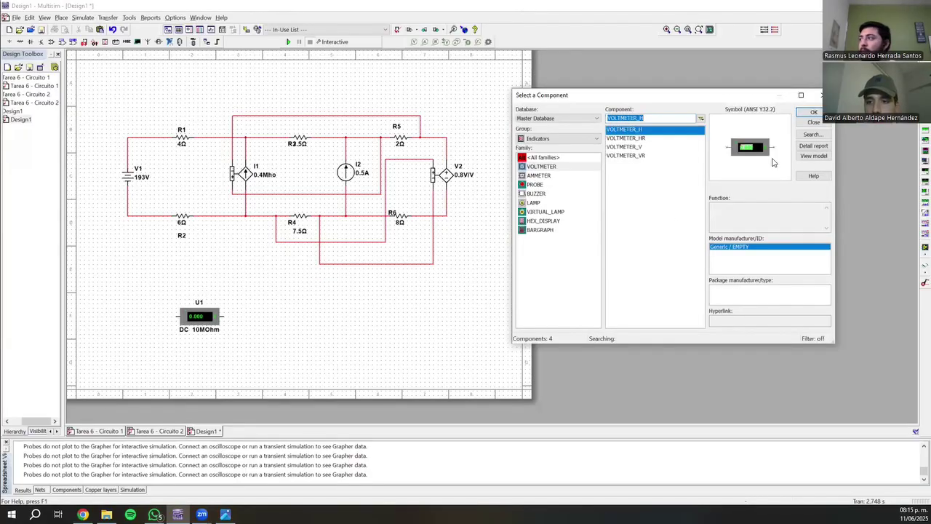
{"action": "key", "text": "Escape"}
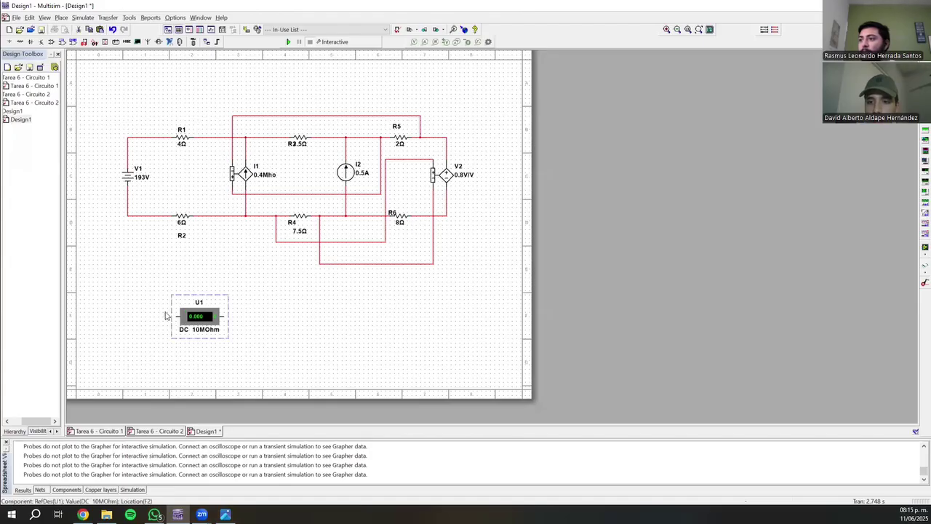
Step: Wire voltmeter U1 across dependent source I1, its left terminal to the wire above I1 and its right terminal to the wire below
{"action": "left_click", "coordinate": [175, 316]}
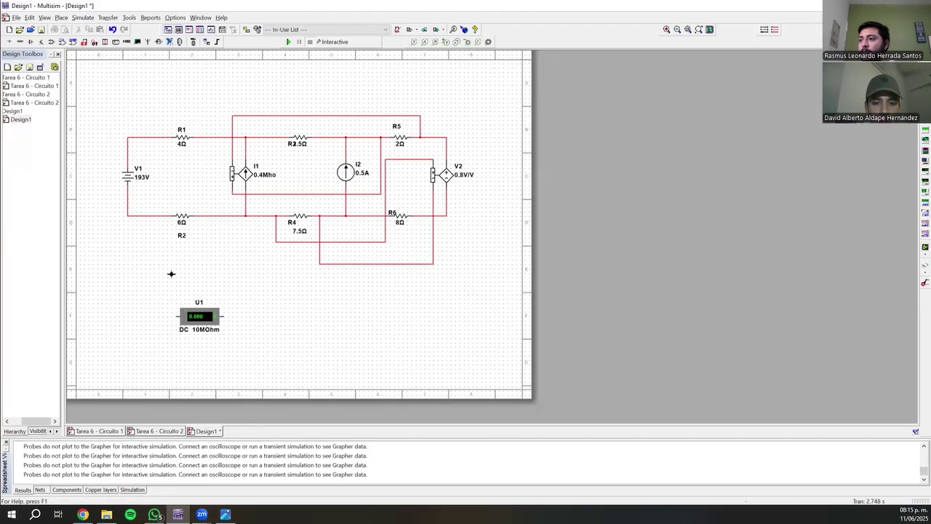
{"action": "left_click", "coordinate": [246, 148]}
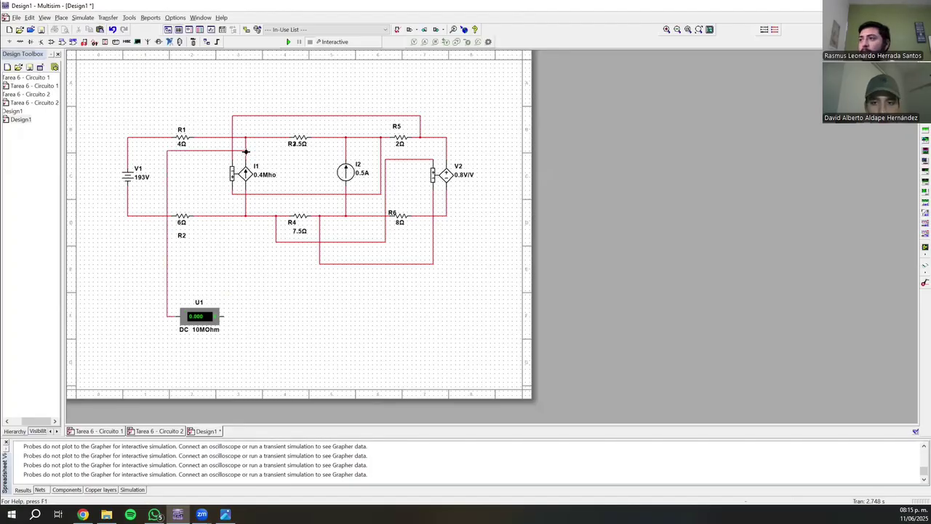
{"action": "left_click", "coordinate": [224, 316]}
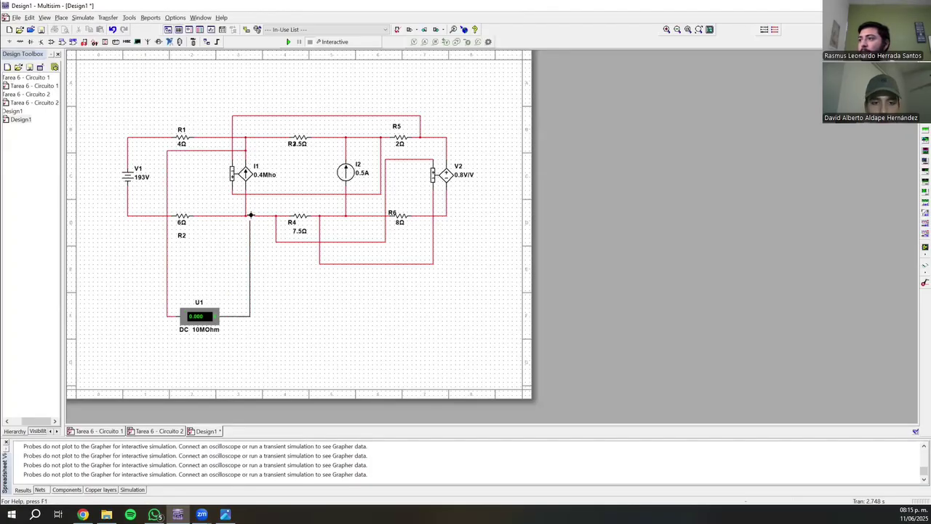
{"action": "left_click", "coordinate": [245, 202]}
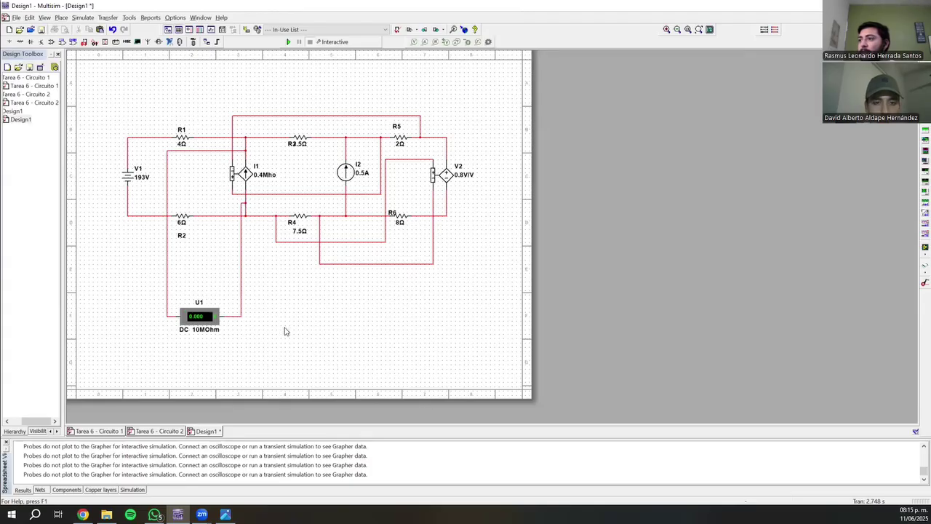
Step: Place two more horizontal voltmeters (VOLTMETER_H) in a row to the right of U1, and shift the middle one slightly up
{"action": "left_click", "coordinate": [105, 43]}
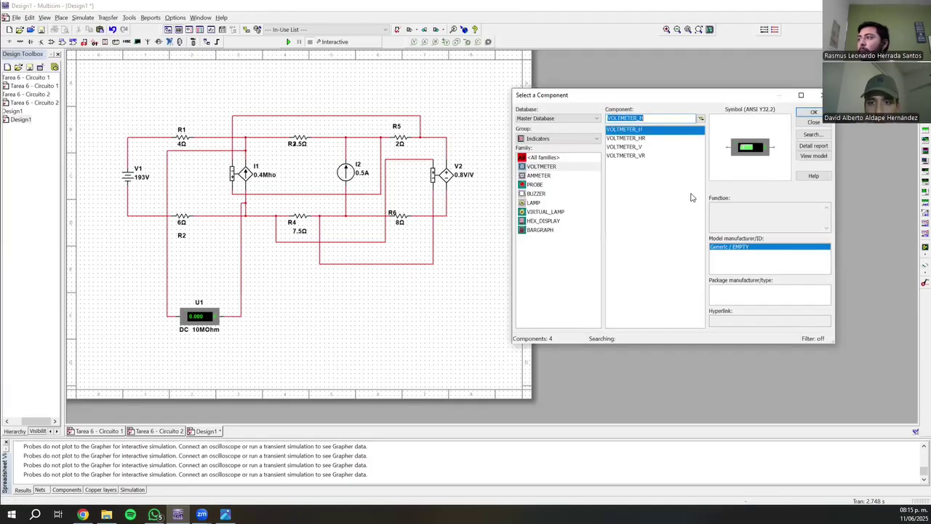
{"action": "left_click", "coordinate": [555, 167]}
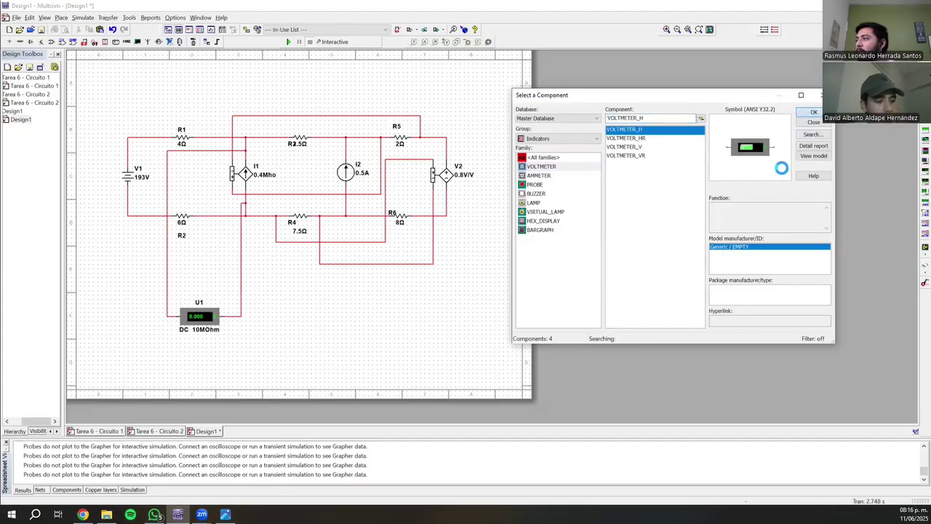
{"action": "left_click", "coordinate": [814, 112]}
{"action": "key", "text": "Escape"}
{"action": "left_click", "coordinate": [284, 320]}
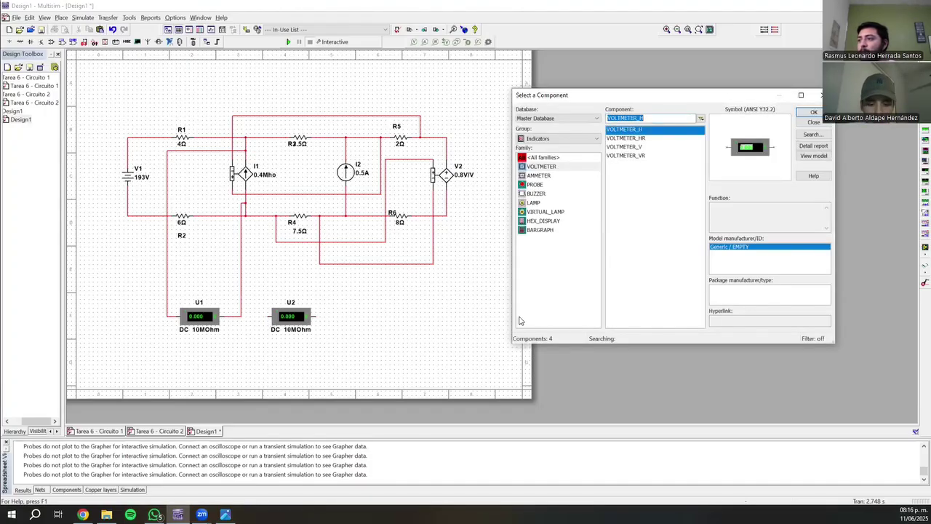
{"action": "left_click", "coordinate": [813, 121]}
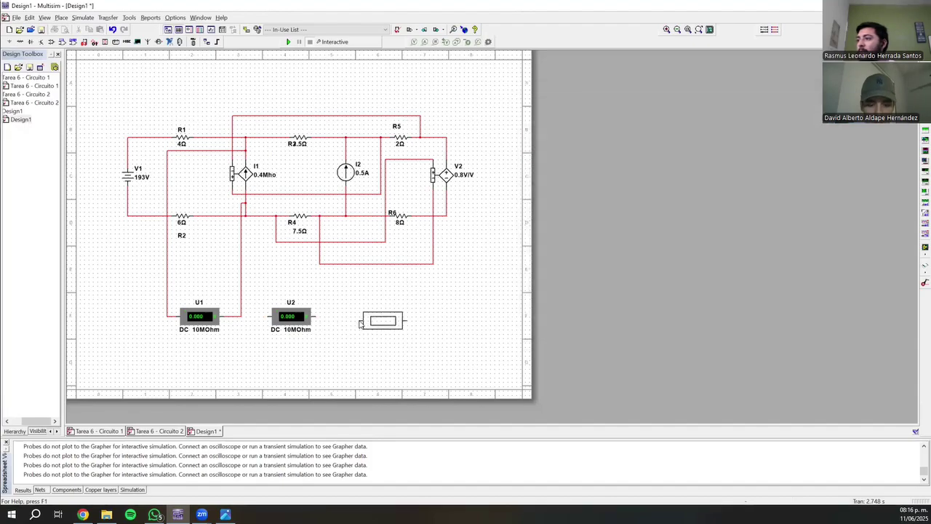
{"action": "left_click", "coordinate": [373, 324]}
{"action": "left_click", "coordinate": [812, 122]}
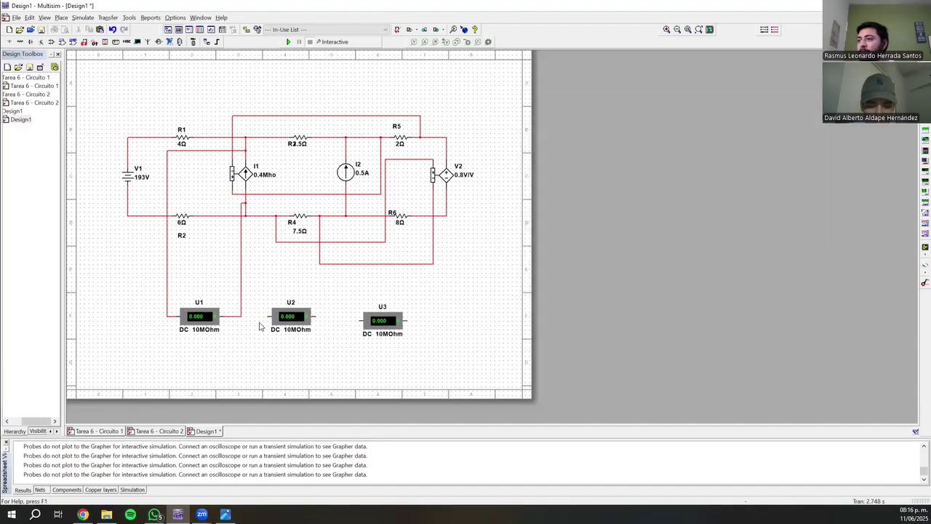
{"action": "left_click_drag", "start_coordinate": [289, 320], "coordinate": [290, 311]}
Step: Set the reference designator of voltmeter U1 to Vo
{"action": "double_click", "coordinate": [195, 300]}
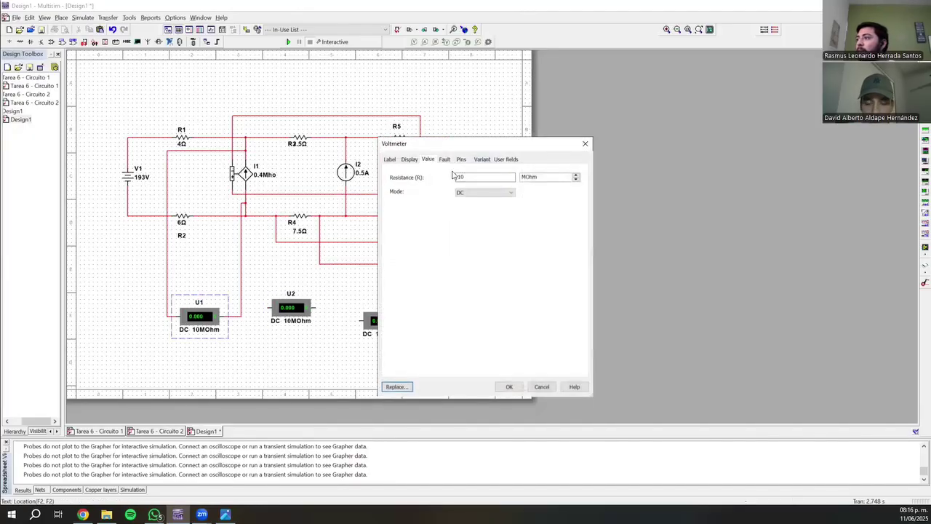
{"action": "left_click", "coordinate": [393, 159]}
{"action": "left_click", "coordinate": [447, 185]}
{"action": "double_click", "coordinate": [447, 185]}
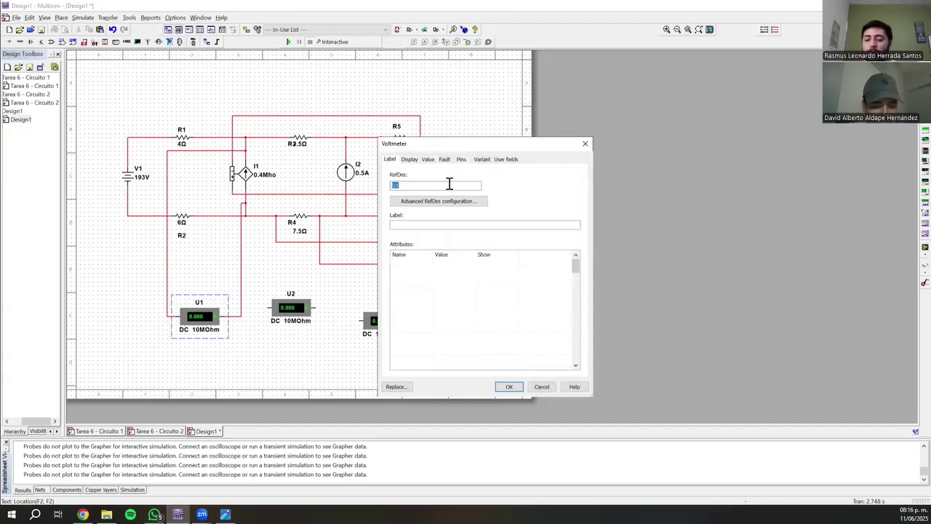
{"action": "type", "text": "Vo"}
{"action": "key", "text": "Return"}
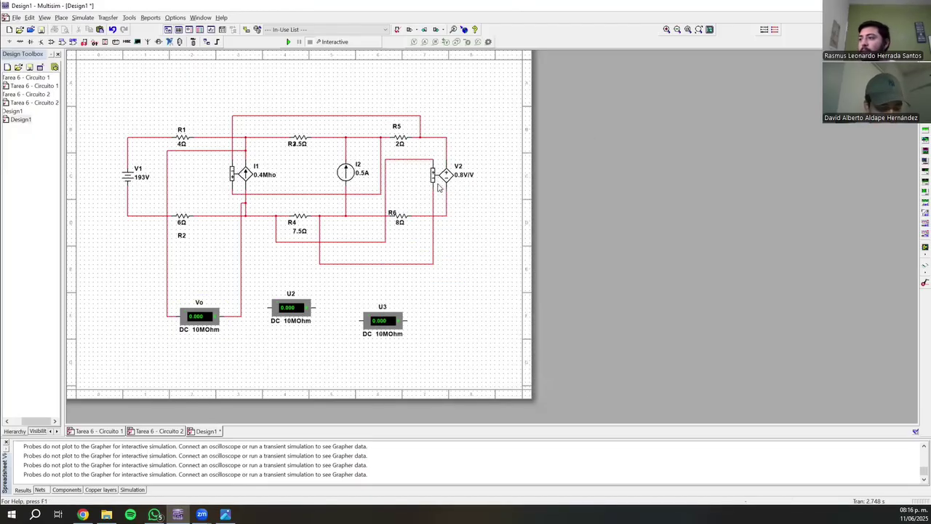
Step: Rename voltmeter U2 as VA and voltmeter U3 as VB through their reference designators
{"action": "double_click", "coordinate": [292, 300]}
{"action": "double_click", "coordinate": [420, 185]}
{"action": "type", "text": "VA"}
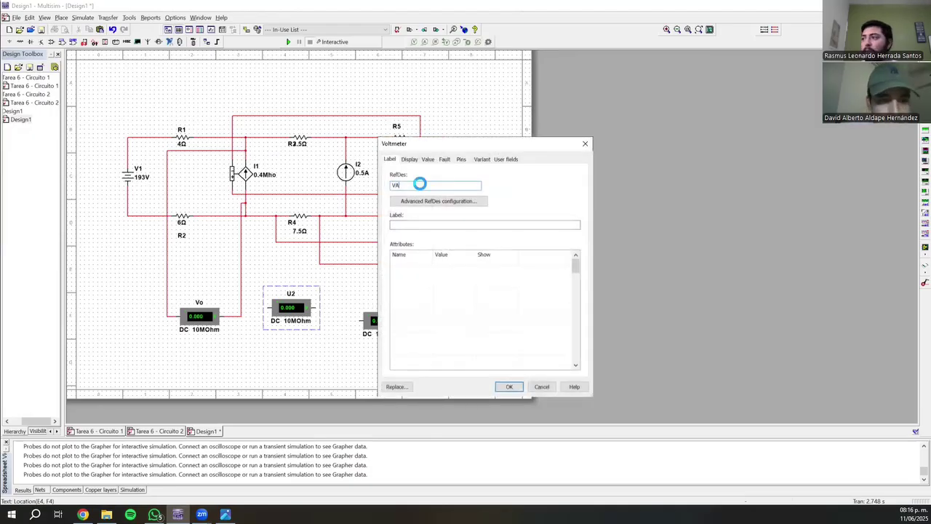
{"action": "key", "text": "Return"}
{"action": "double_click", "coordinate": [387, 309]}
{"action": "double_click", "coordinate": [443, 187]}
{"action": "type", "text": "VB"}
{"action": "key", "text": "Return"}
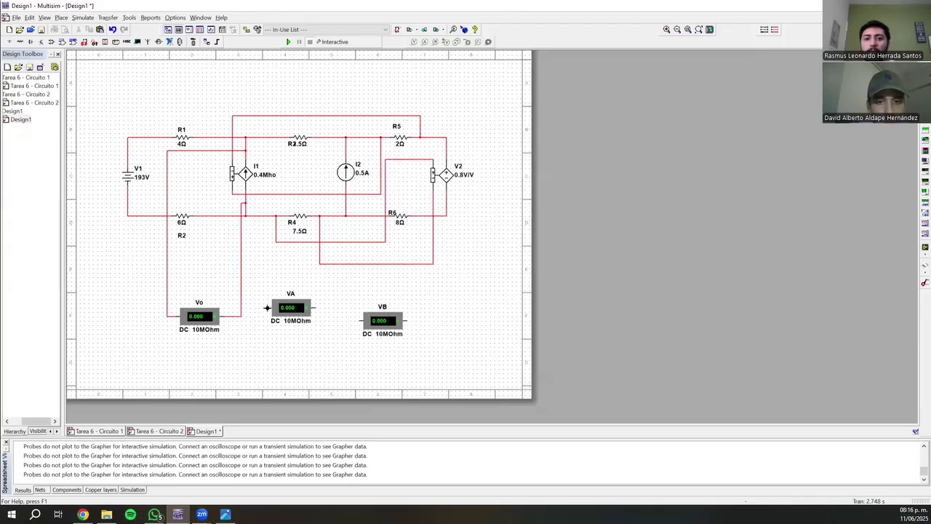
Step: Wire voltmeter VA across R5, its left terminal to R5's R3 side and its right terminal to the V2 side
{"action": "left_click", "coordinate": [267, 307]}
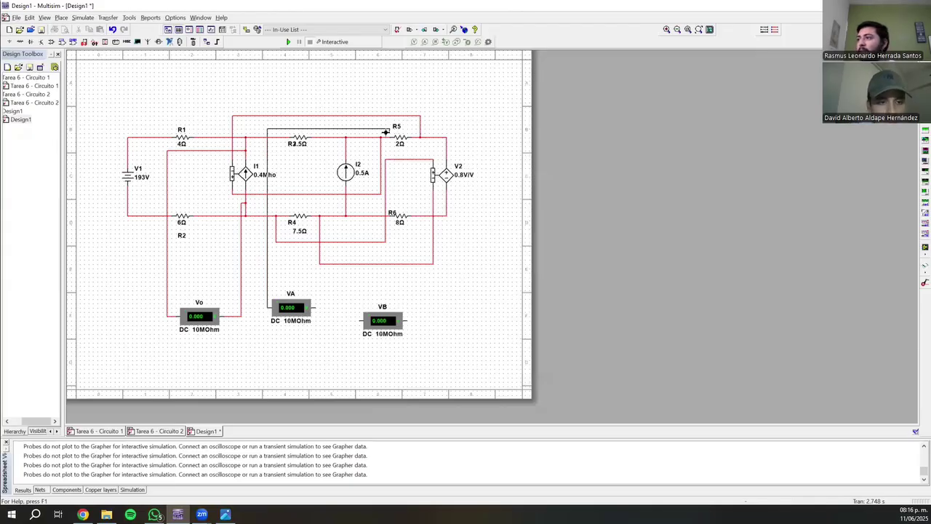
{"action": "left_click", "coordinate": [381, 135]}
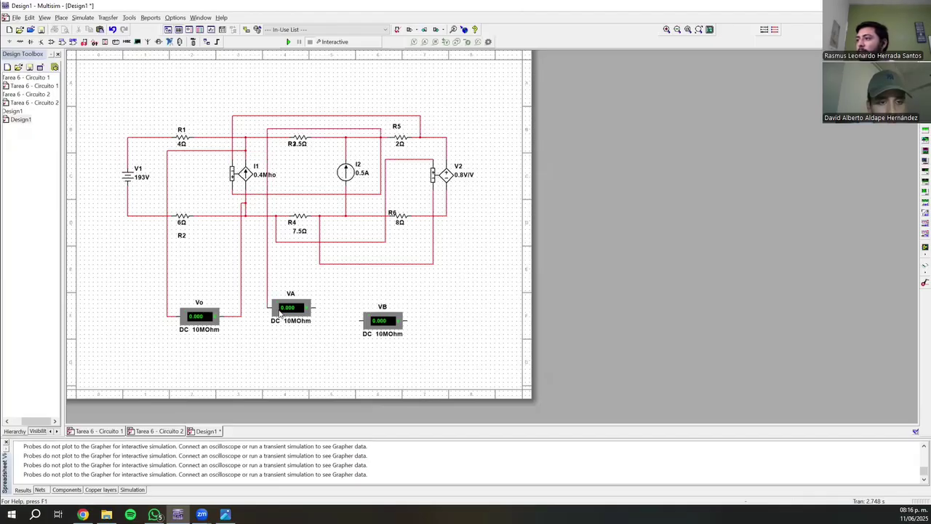
{"action": "left_click", "coordinate": [313, 307]}
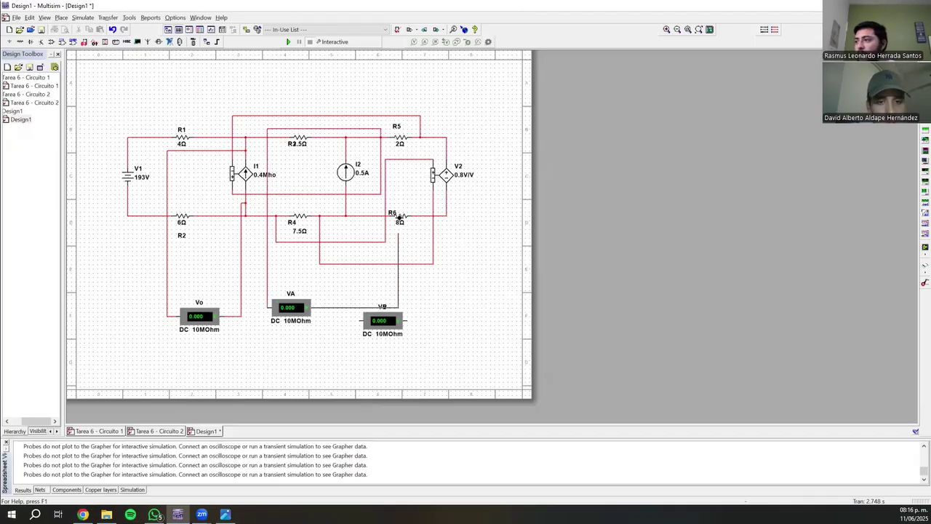
{"action": "left_click", "coordinate": [421, 137]}
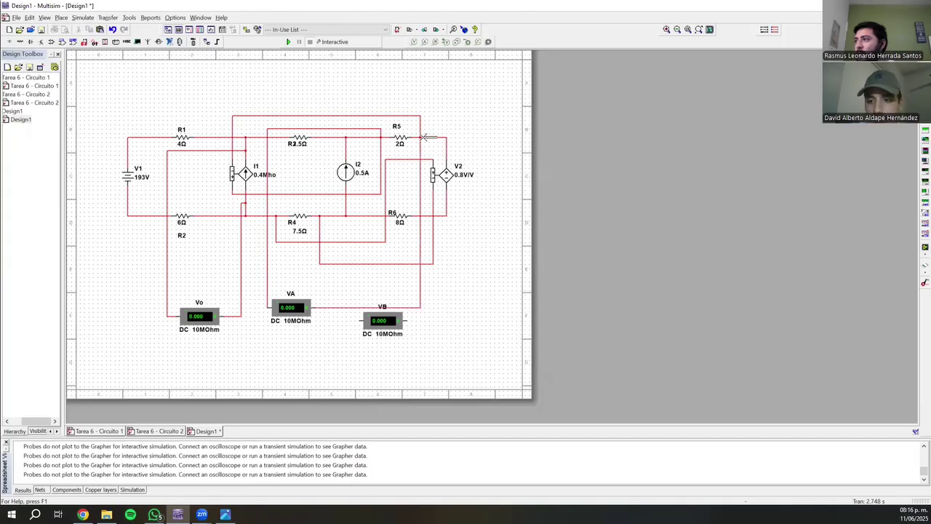
Step: Move voltmeter VB clear of VA's wiring, wire it across R4 with its left terminal on the R2 side, and run the interactive simulation
{"action": "left_click_drag", "start_coordinate": [389, 325], "coordinate": [468, 320]}
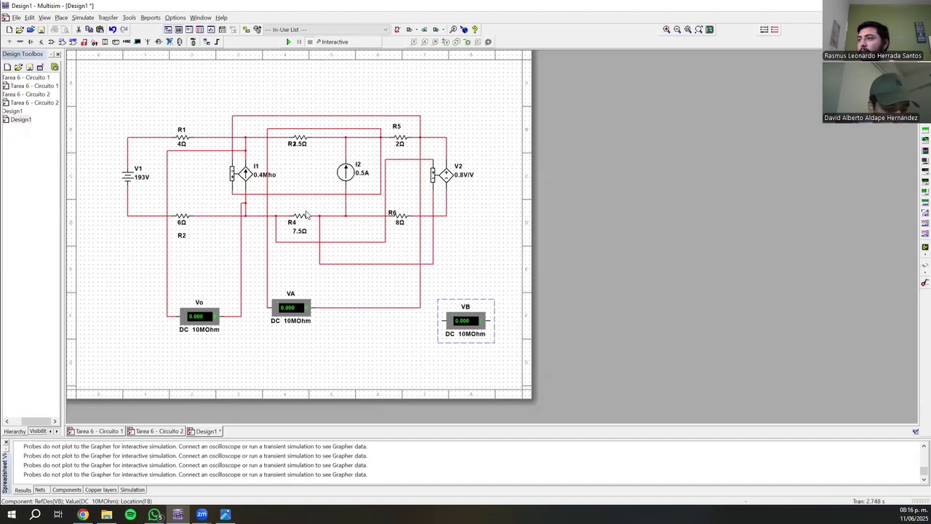
{"action": "left_click", "coordinate": [443, 321]}
{"action": "left_click", "coordinate": [277, 215]}
{"action": "left_click", "coordinate": [490, 320]}
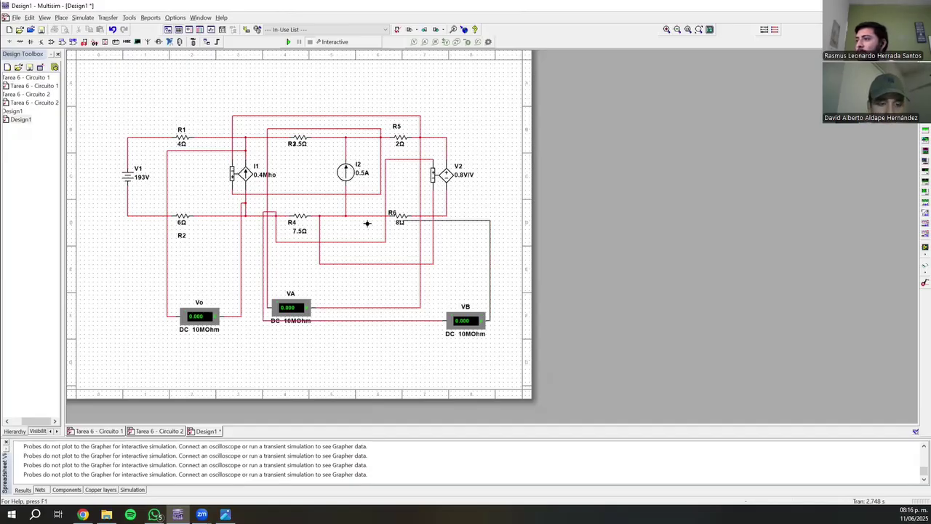
{"action": "left_click", "coordinate": [320, 215]}
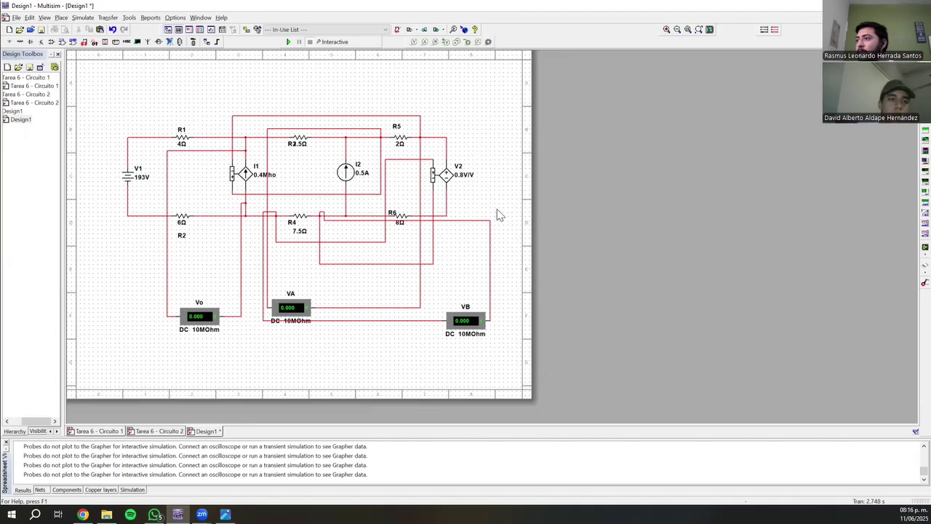
{"action": "left_click", "coordinate": [289, 42]}
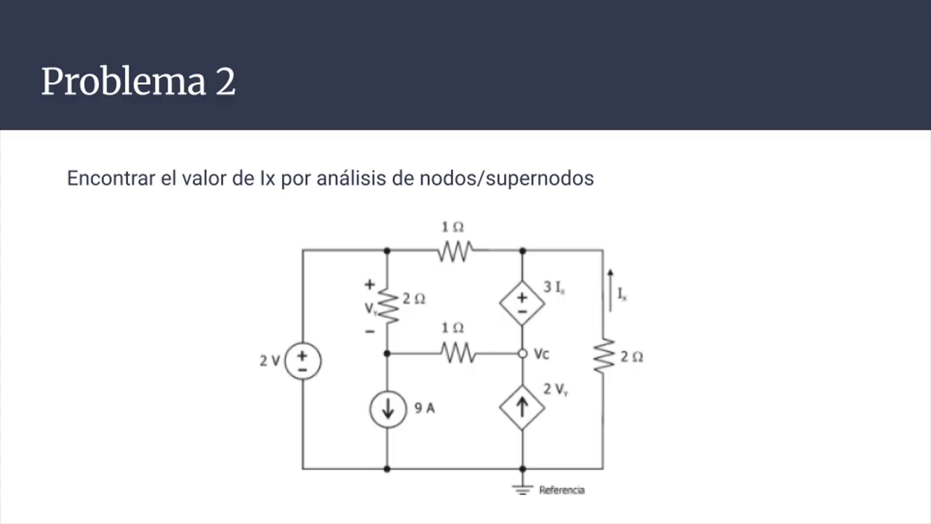
Step: Review the Problem 2 statement and the handwritten nodal analysis for Ix, and return to Multisim
{"action": "key", "text": "Right"}
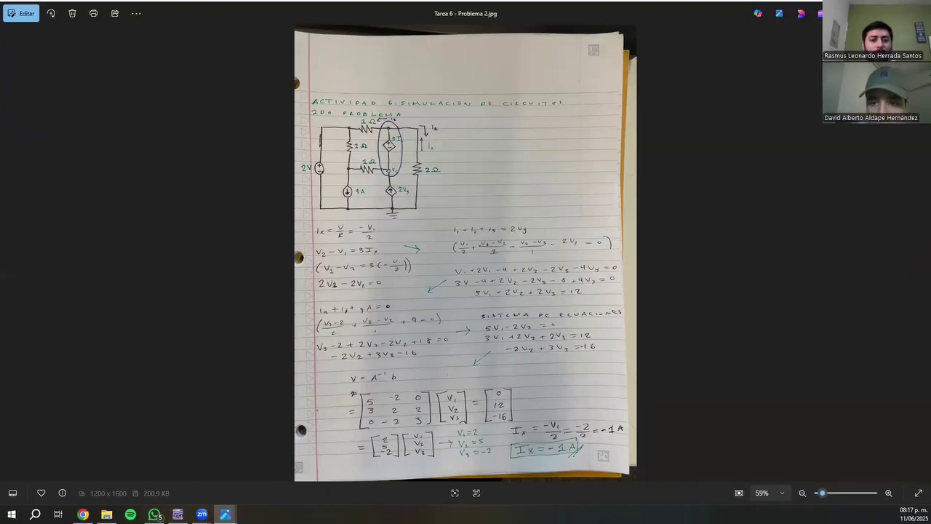
{"action": "key", "text": "alt+Tab"}
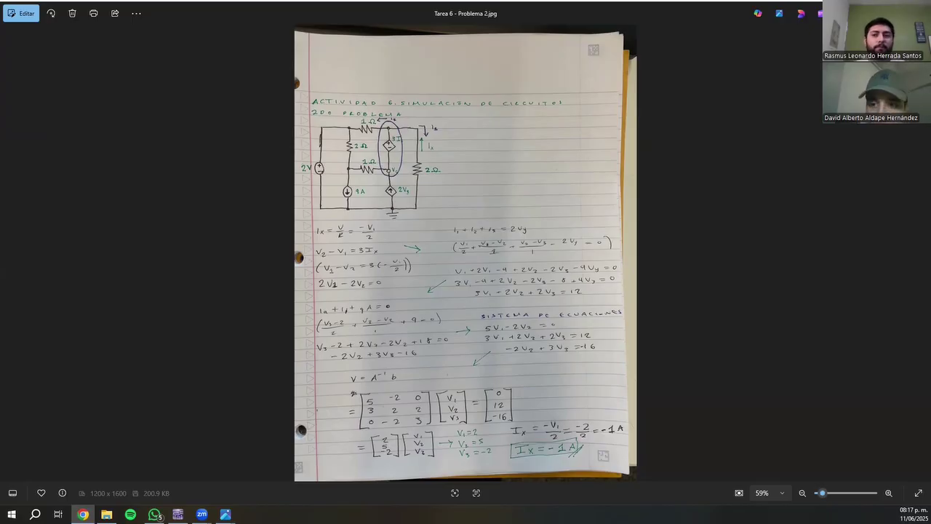
{"action": "left_click", "coordinate": [273, 17]}
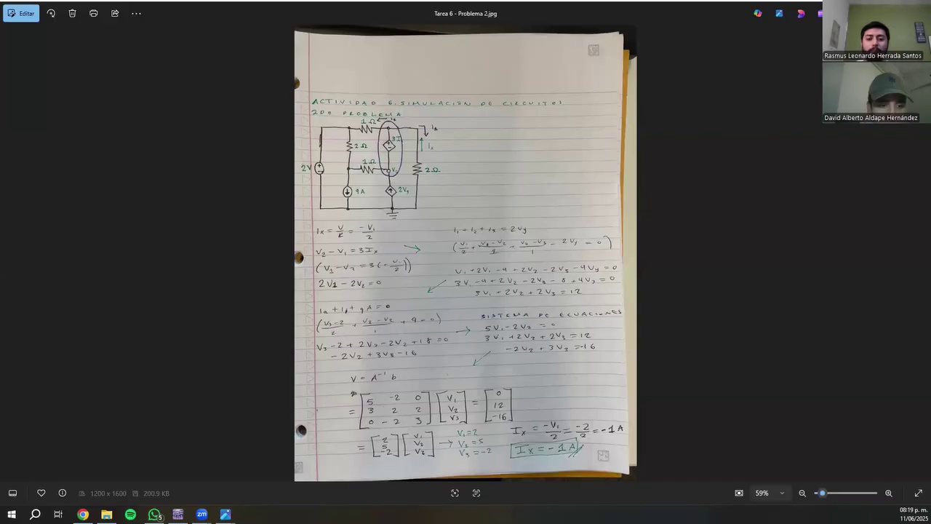
{"action": "key", "text": "alt+Tab"}
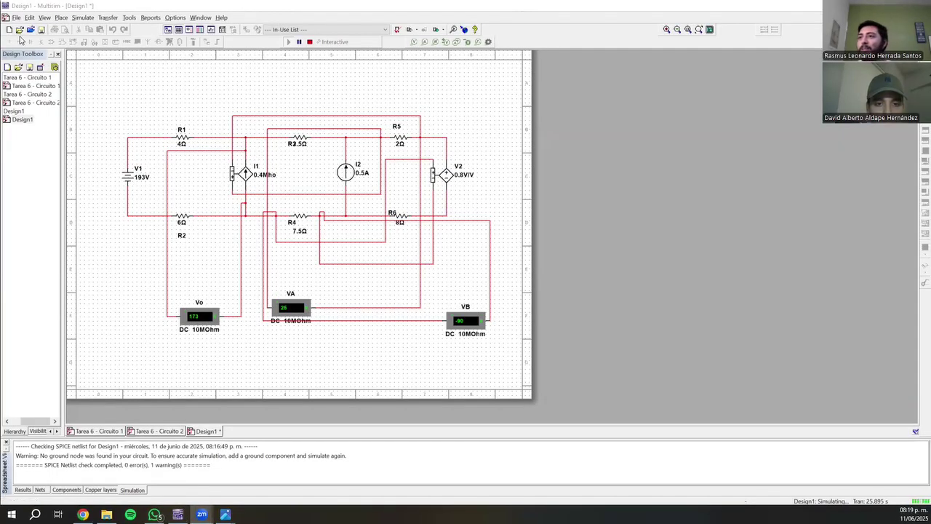
Step: Create a new blank design for the Problem 2 circuit
{"action": "left_click", "coordinate": [9, 29]}
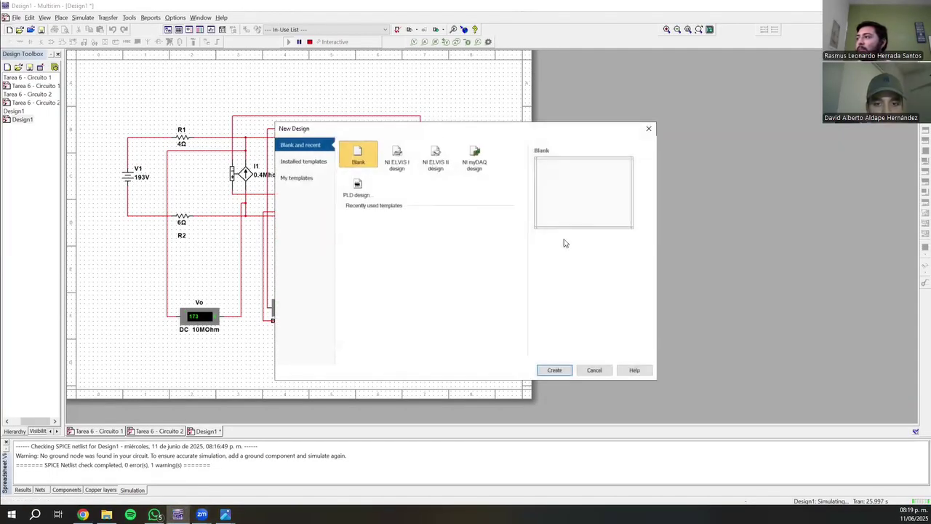
{"action": "left_click", "coordinate": [555, 369]}
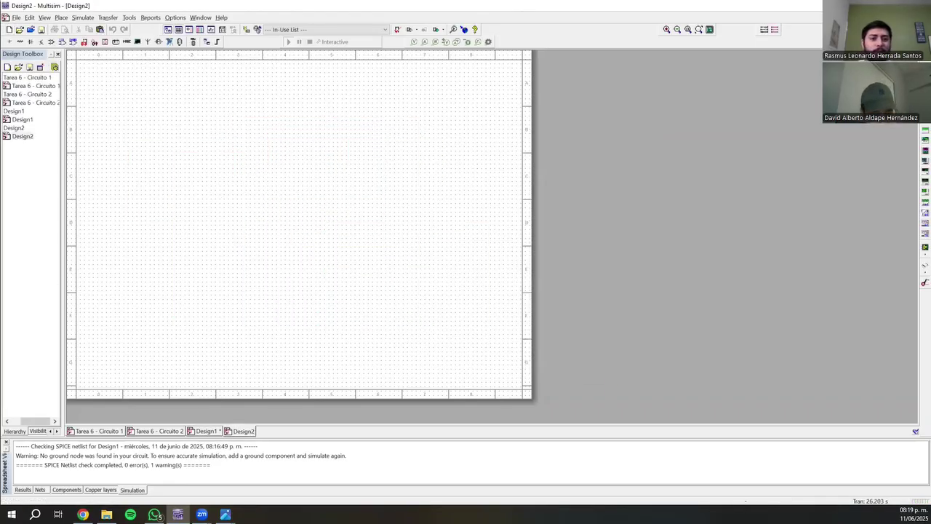
{"action": "key", "text": "alt+Tab"}
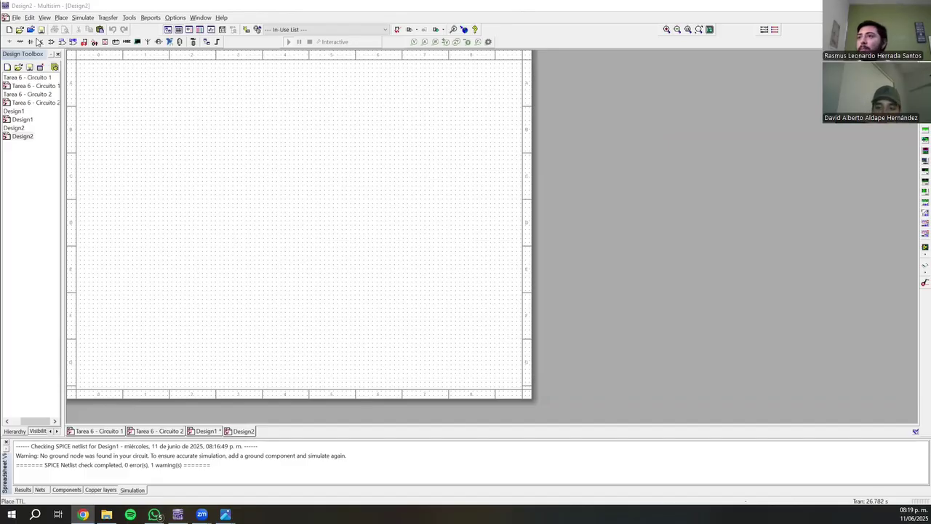
{"action": "key", "text": "alt+Tab"}
Step: Place three horizontal 8 Ω resistors, R2 beneath R1 and R3 to their left, and move R2 further down
{"action": "key", "text": "ctrl+w"}
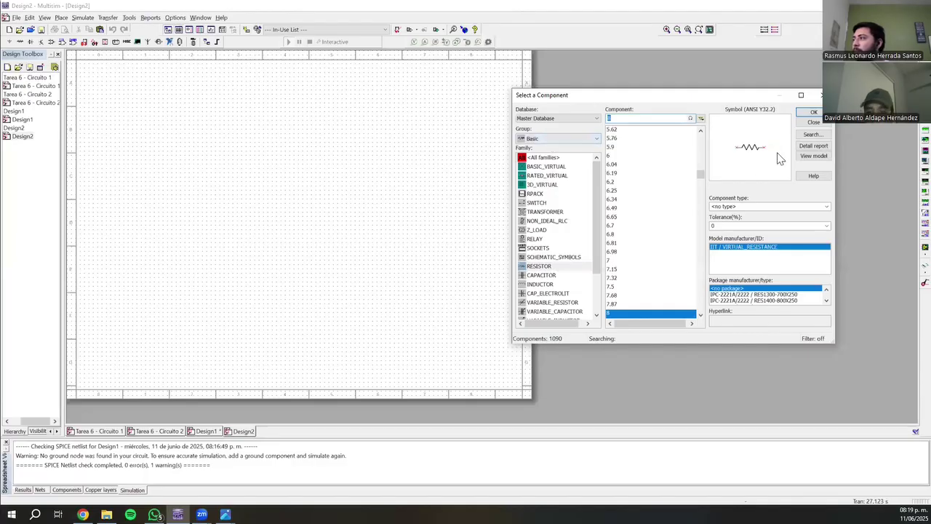
{"action": "left_click", "coordinate": [813, 113]}
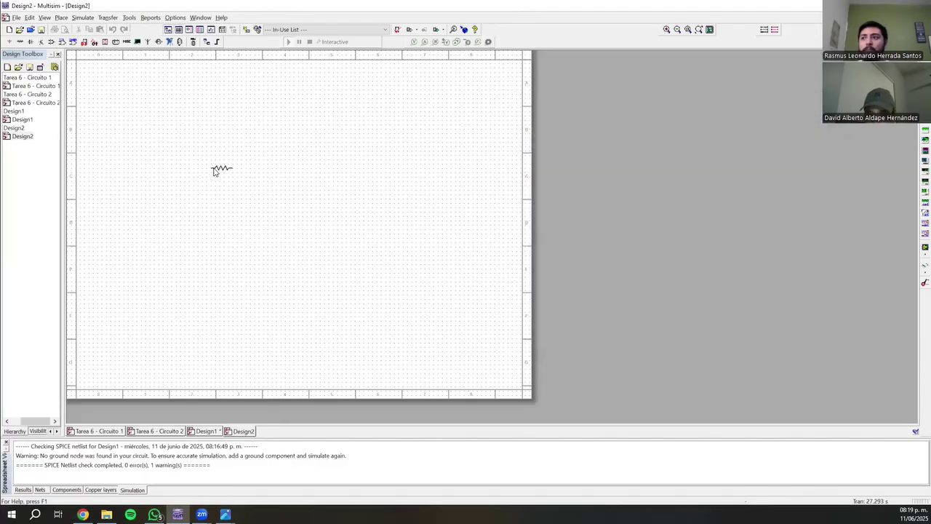
{"action": "left_click", "coordinate": [215, 122]}
{"action": "left_click", "coordinate": [811, 112]}
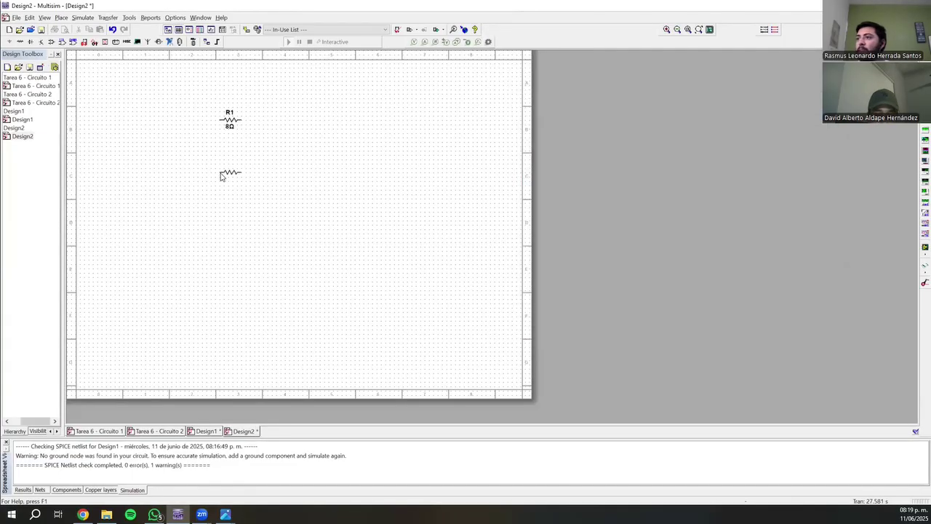
{"action": "left_click", "coordinate": [224, 175]}
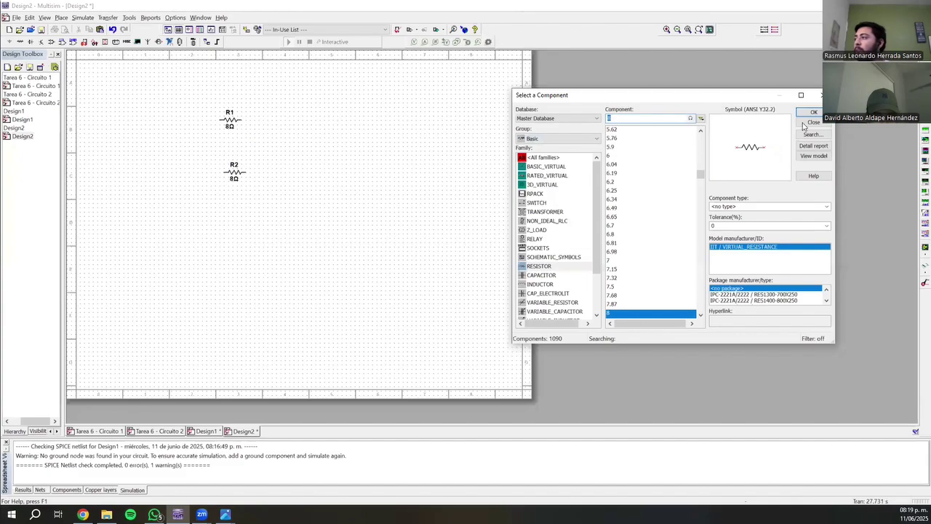
{"action": "left_click", "coordinate": [812, 112]}
{"action": "left_click", "coordinate": [153, 148]}
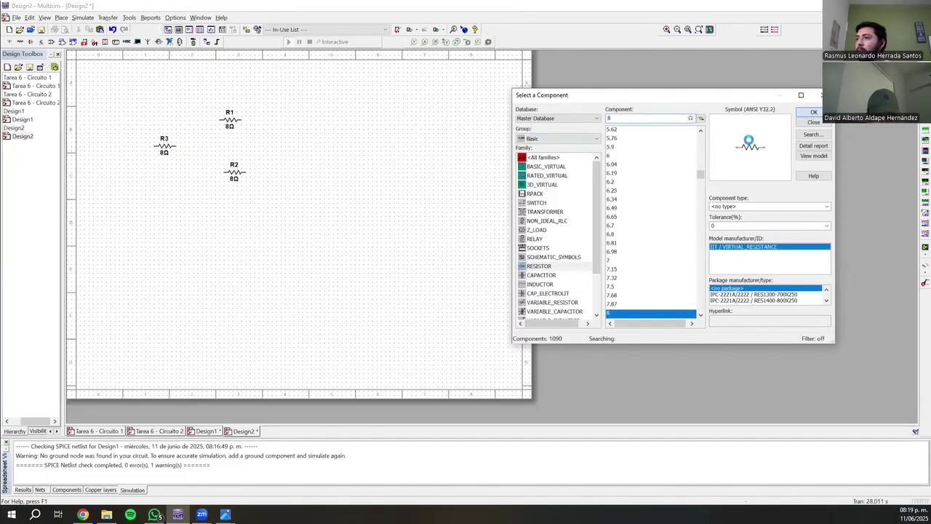
{"action": "key", "text": "Return"}
{"action": "key", "text": "Escape"}
{"action": "key", "text": "Escape"}
{"action": "left_click_drag", "start_coordinate": [232, 174], "coordinate": [225, 194]}
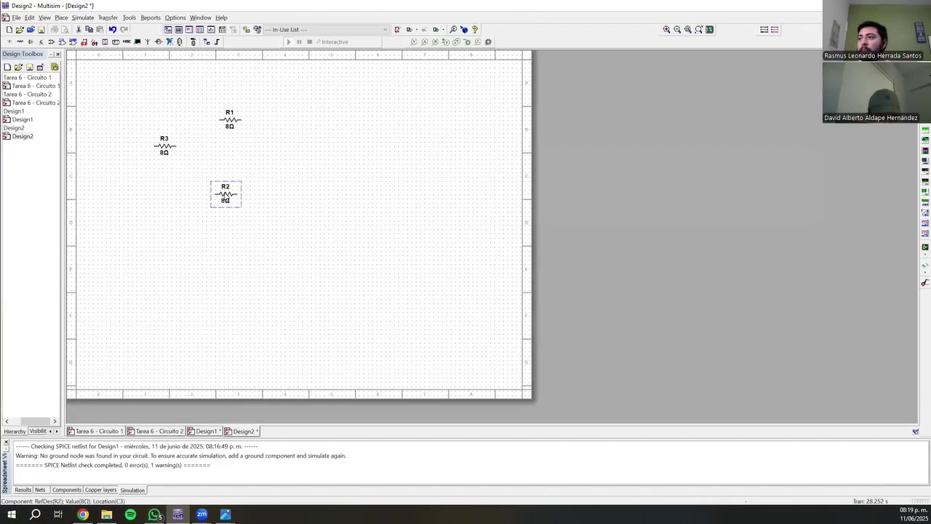
Step: Rotate resistor R3 90° clockwise so it stands vertically
{"action": "left_click", "coordinate": [164, 146]}
{"action": "right_click", "coordinate": [164, 145]}
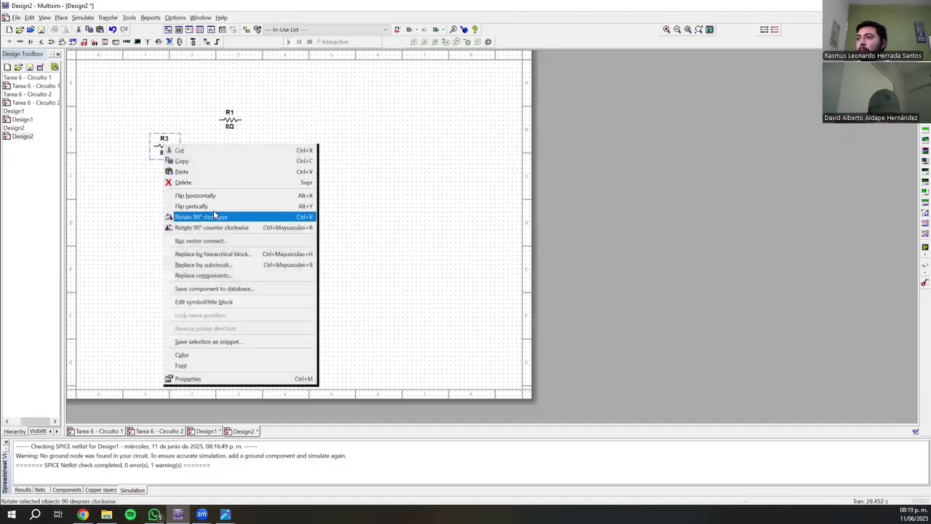
{"action": "left_click", "coordinate": [215, 216]}
Step: Place a copy of the vertical R3 to the right of R2, and shift R3 slightly right and down
{"action": "key", "text": "ctrl+c"}
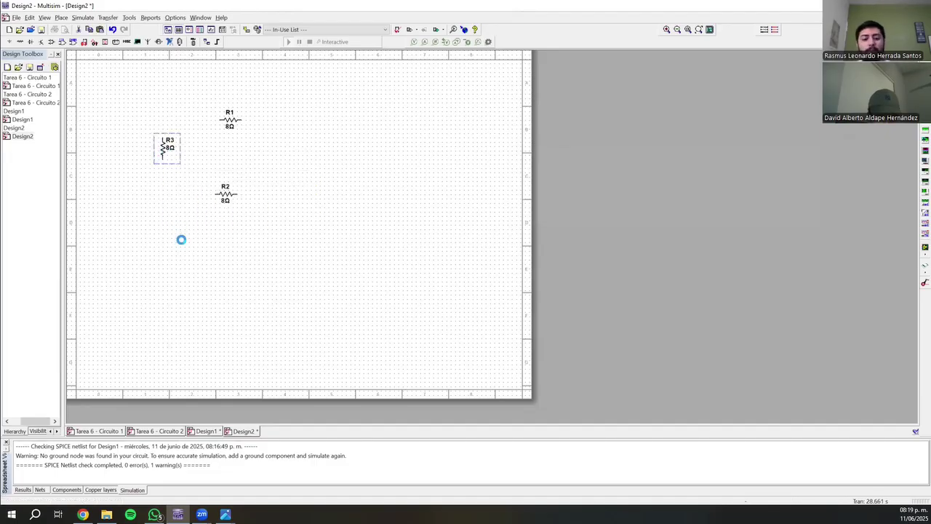
{"action": "key", "text": "ctrl+v"}
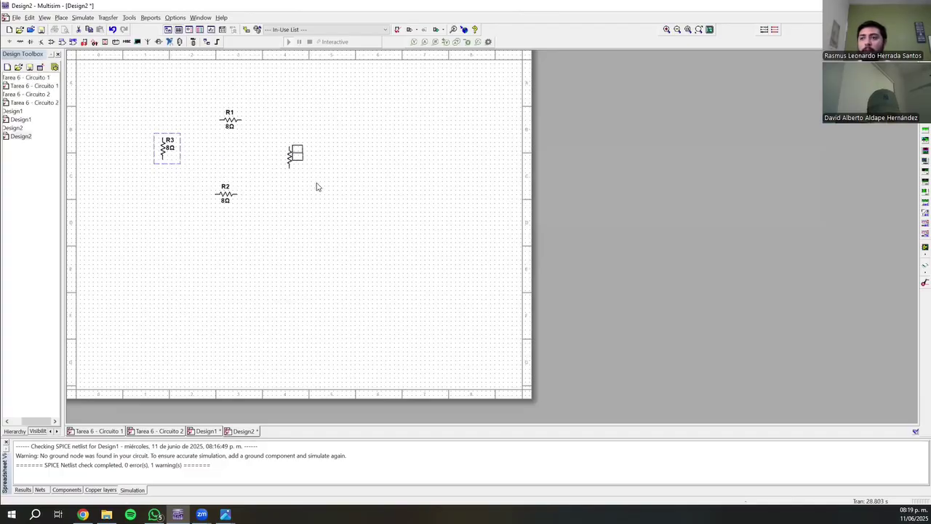
{"action": "left_click", "coordinate": [331, 200]}
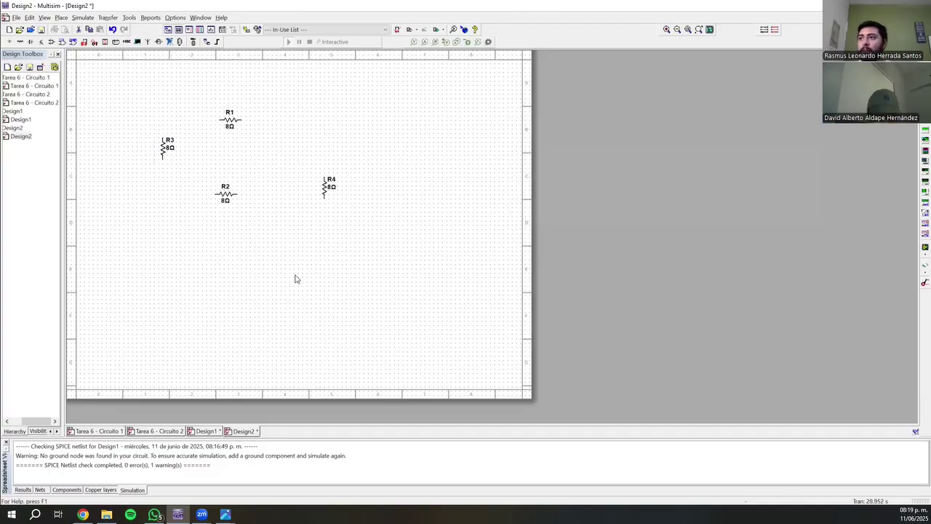
{"action": "left_click_drag", "start_coordinate": [166, 149], "coordinate": [162, 162]}
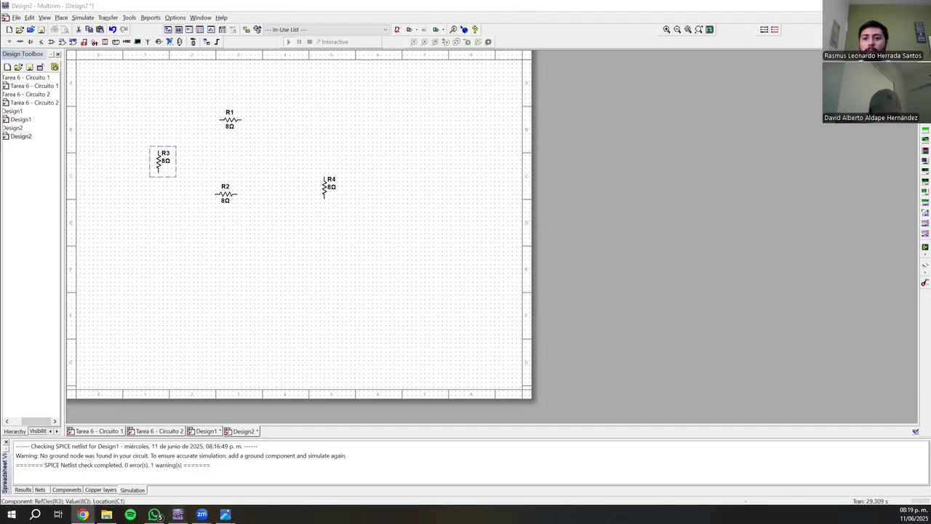
{"action": "left_click_drag", "start_coordinate": [160, 167], "coordinate": [173, 158]}
Step: Place a DC_POWER voltage source to the left of R3 and set its voltage to 2 V
{"action": "left_click", "coordinate": [8, 41]}
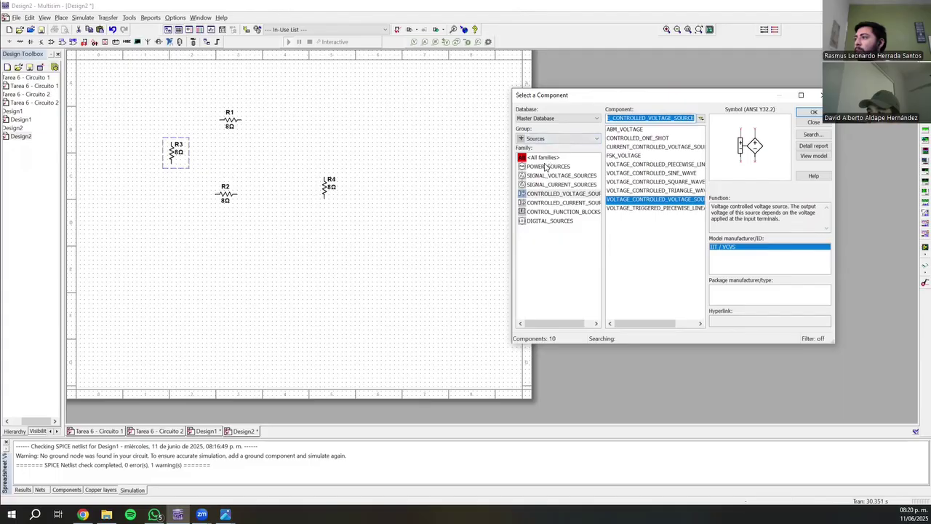
{"action": "left_click", "coordinate": [547, 167]}
{"action": "left_click", "coordinate": [623, 155]}
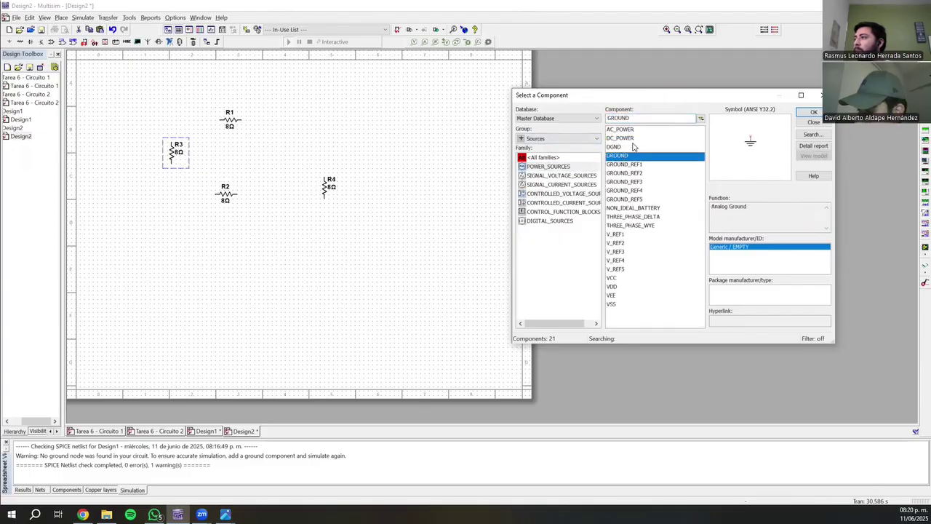
{"action": "left_click", "coordinate": [622, 137]}
{"action": "left_click", "coordinate": [814, 112]}
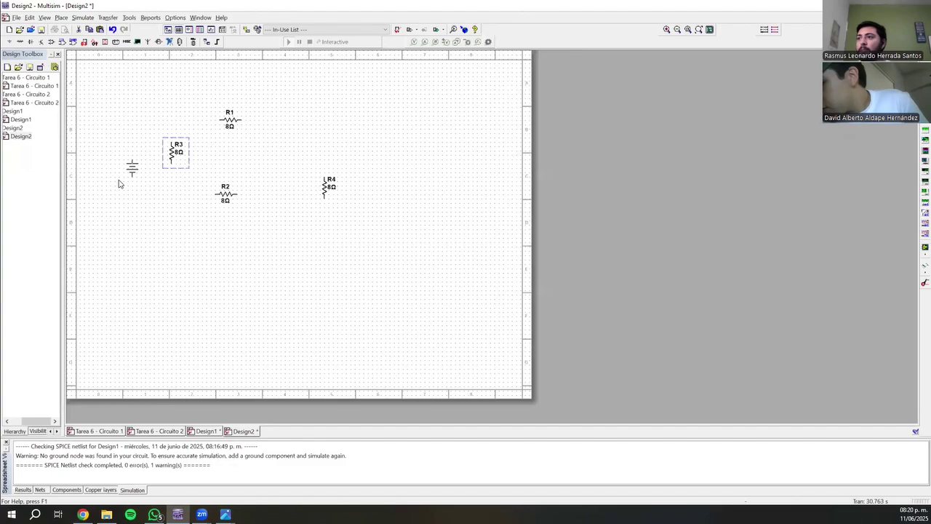
{"action": "left_click", "coordinate": [109, 187]}
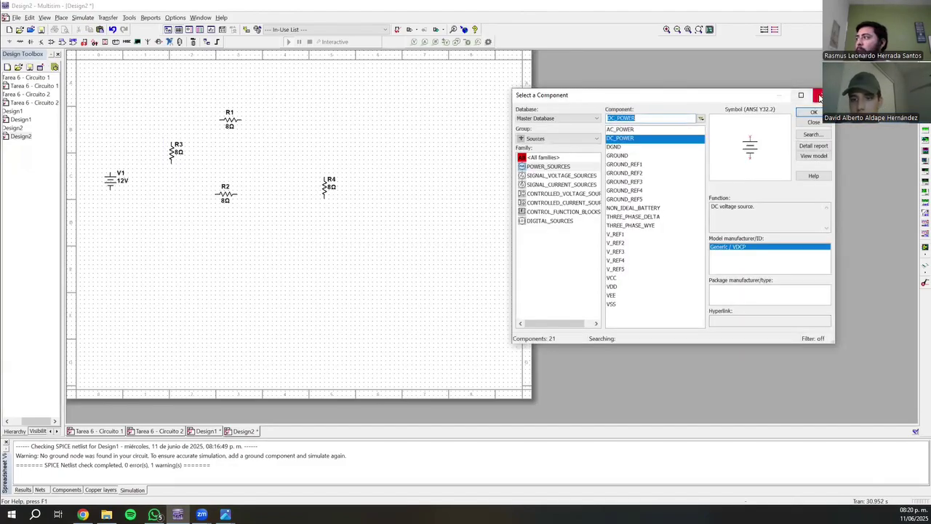
{"action": "left_click", "coordinate": [818, 97]}
{"action": "double_click", "coordinate": [122, 178]}
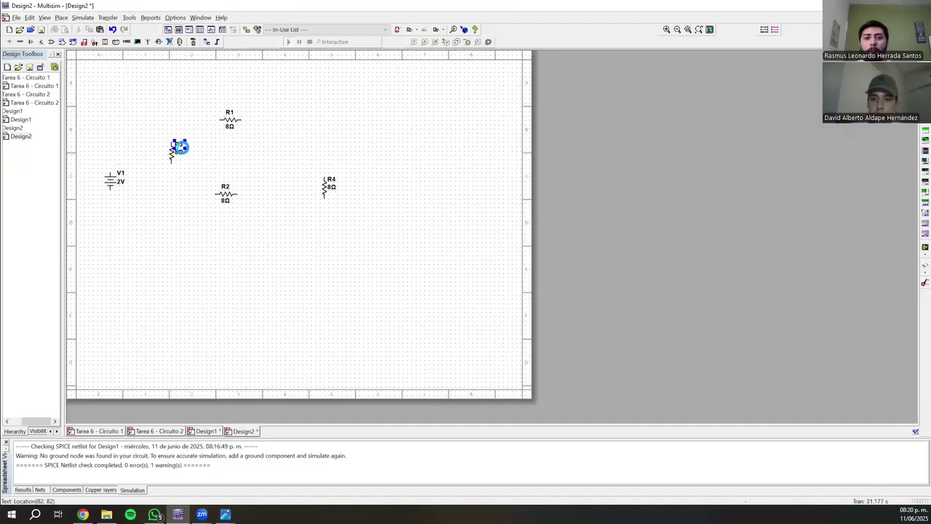
Step: Set resistors R3 and R4 to 2 Ω and resistor R1 to 1 Ω
{"action": "double_click", "coordinate": [181, 150]}
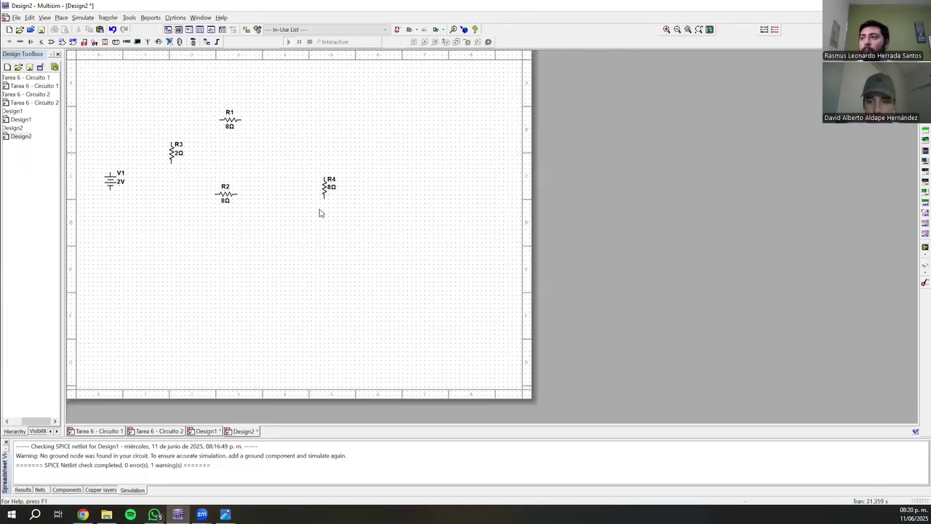
{"action": "double_click", "coordinate": [330, 189]}
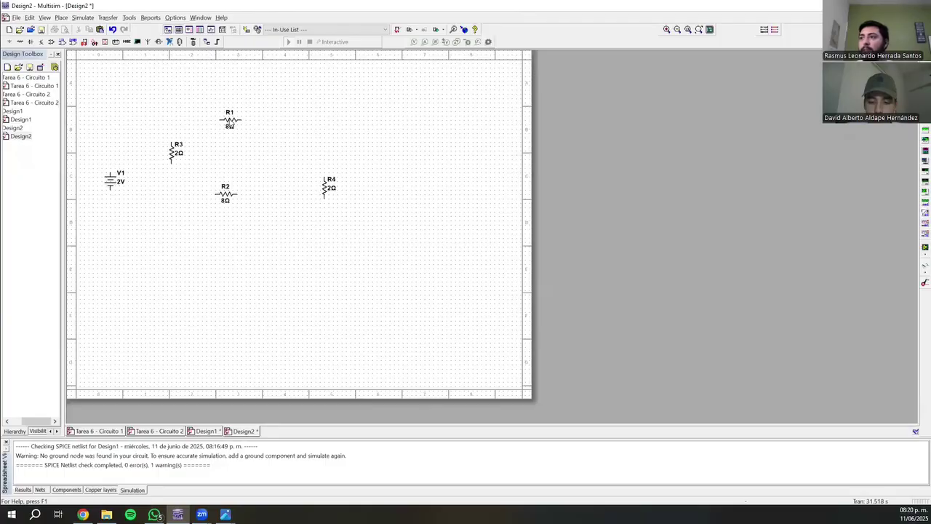
{"action": "double_click", "coordinate": [230, 120]}
{"action": "key", "text": "Escape"}
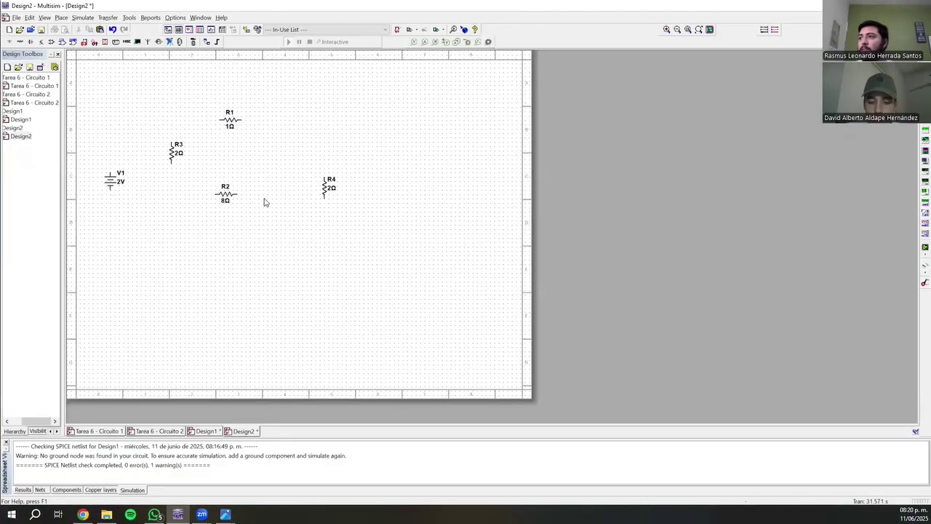
Step: Set resistor R2 to 1 Ω and align it directly beneath R1
{"action": "double_click", "coordinate": [226, 196]}
{"action": "key", "text": "Escape"}
{"action": "left_click", "coordinate": [226, 196]}
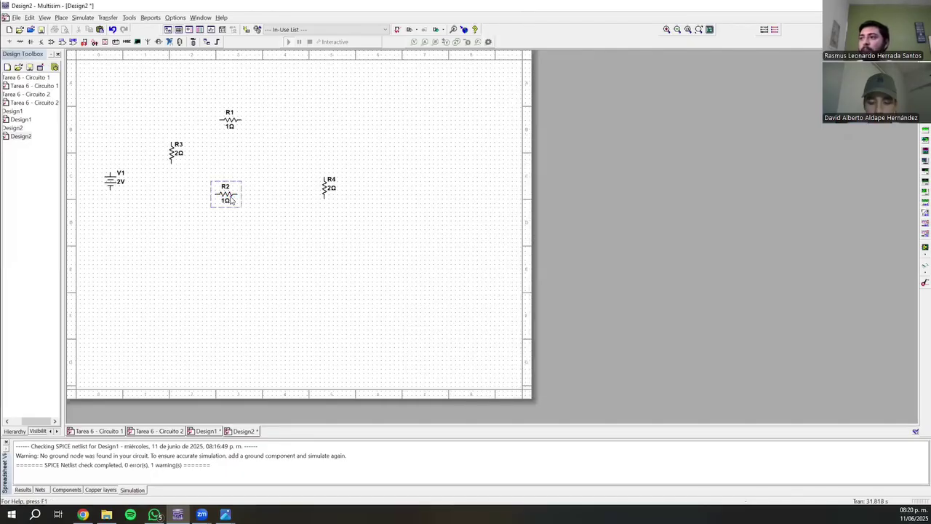
{"action": "left_click", "coordinate": [198, 294]}
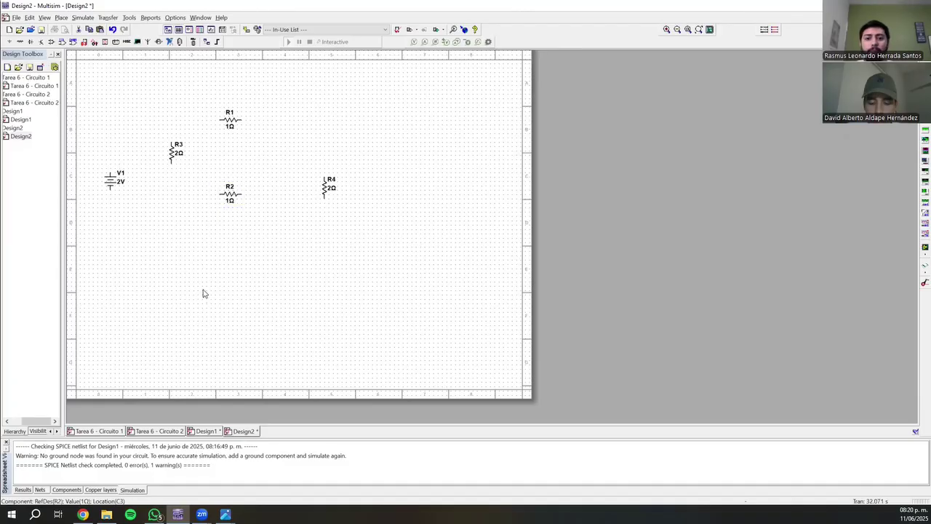
{"action": "left_click", "coordinate": [105, 42]}
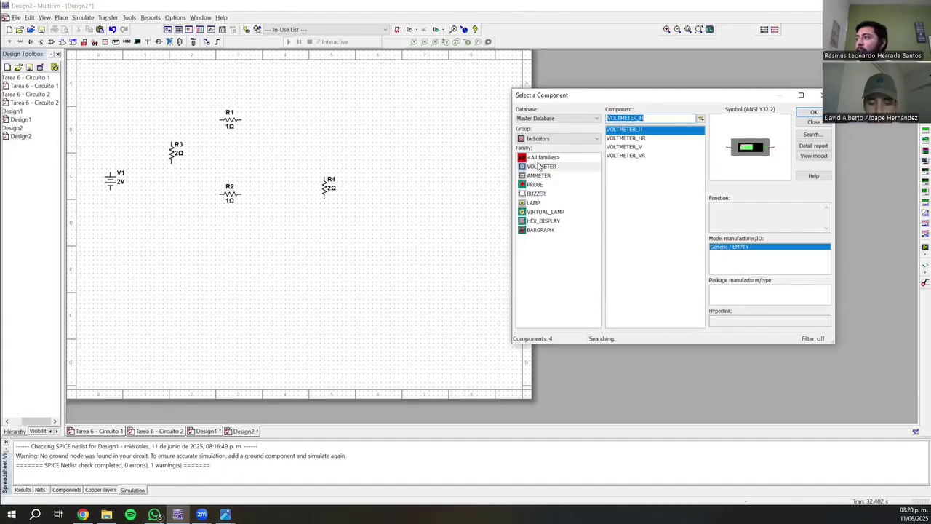
{"action": "left_click", "coordinate": [538, 138]}
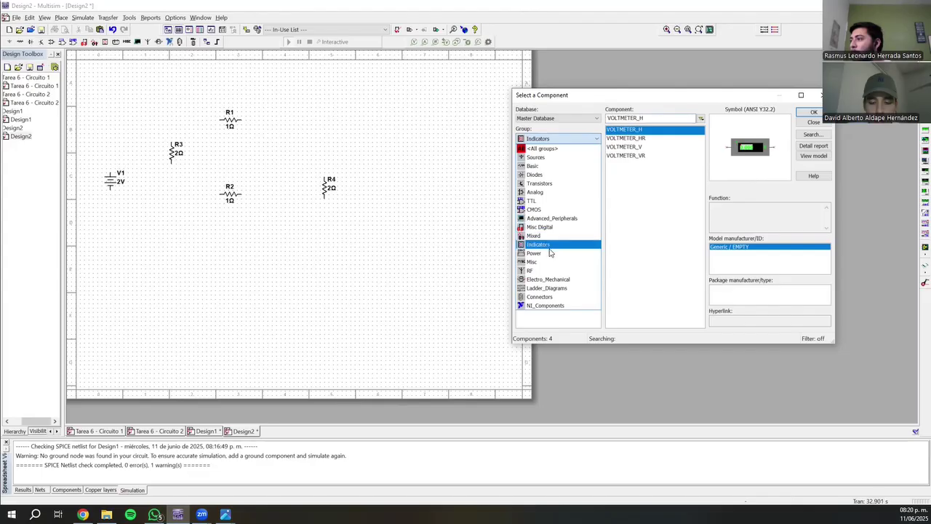
{"action": "left_click", "coordinate": [549, 252]}
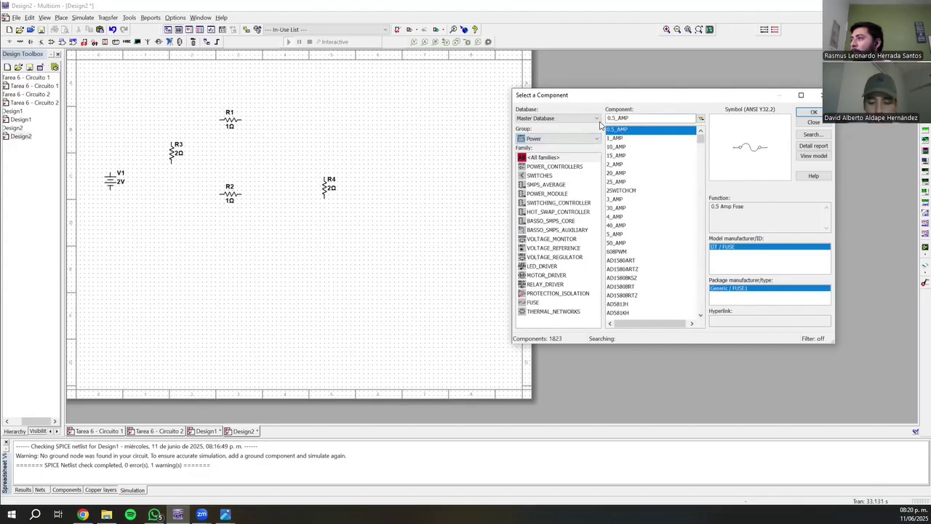
Step: Place a 1 A DC_CURRENT source below R3 and flip it vertically so its arrow points down
{"action": "left_click", "coordinate": [104, 42]}
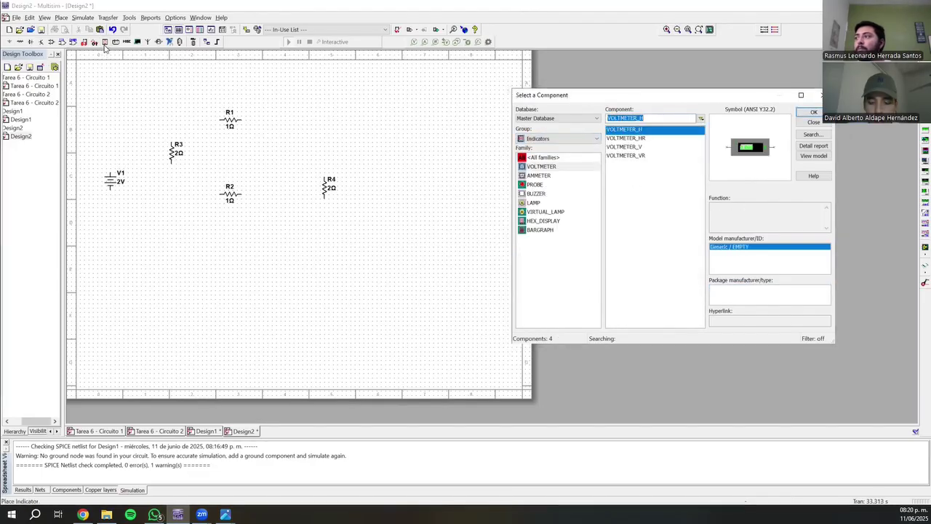
{"action": "left_click", "coordinate": [567, 138]}
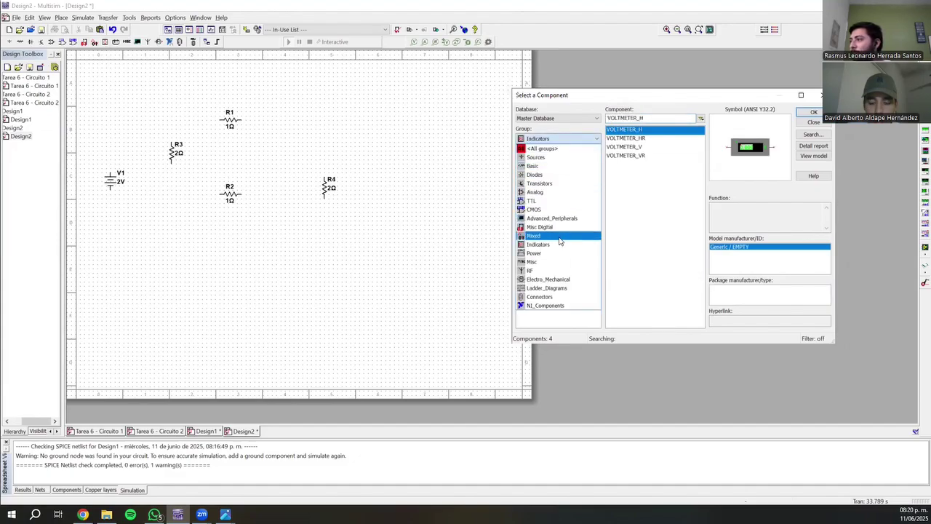
{"action": "left_click", "coordinate": [545, 157]}
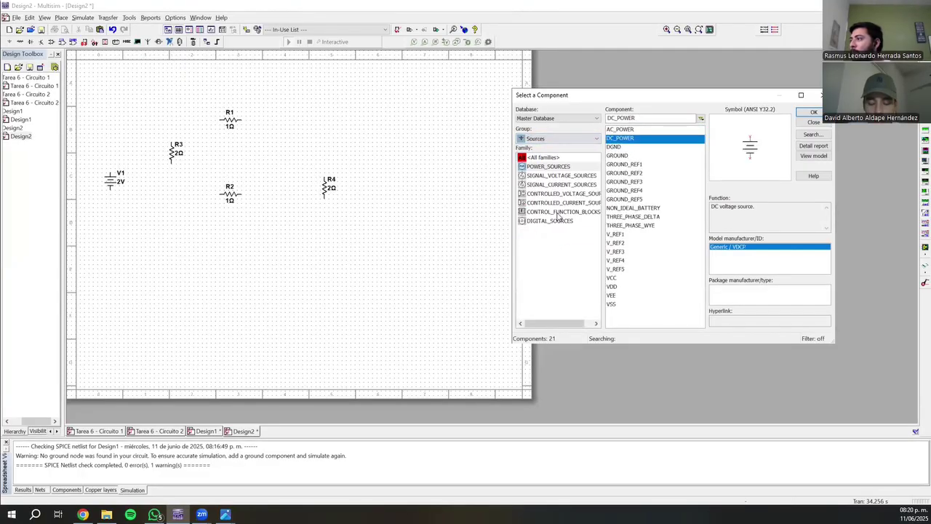
{"action": "left_click", "coordinate": [553, 185]}
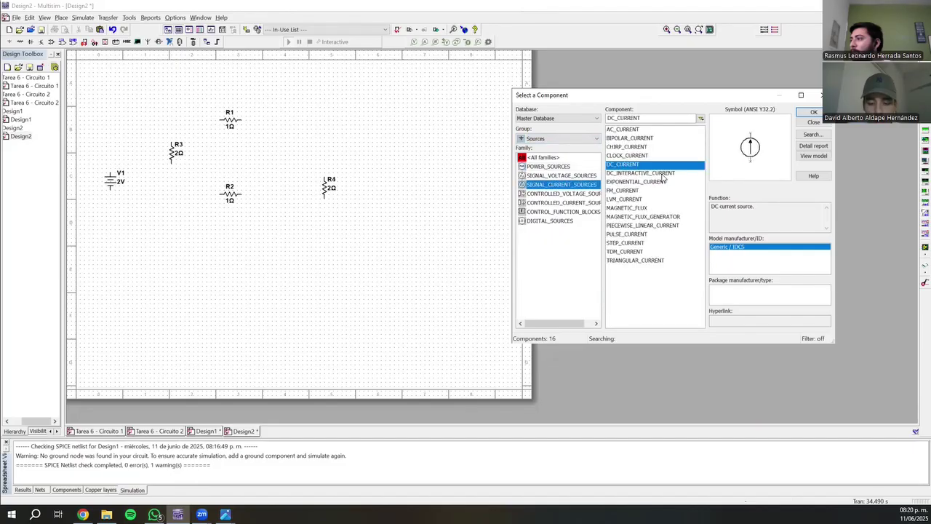
{"action": "left_click", "coordinate": [173, 234]}
{"action": "left_click", "coordinate": [818, 96]}
{"action": "right_click", "coordinate": [173, 223]}
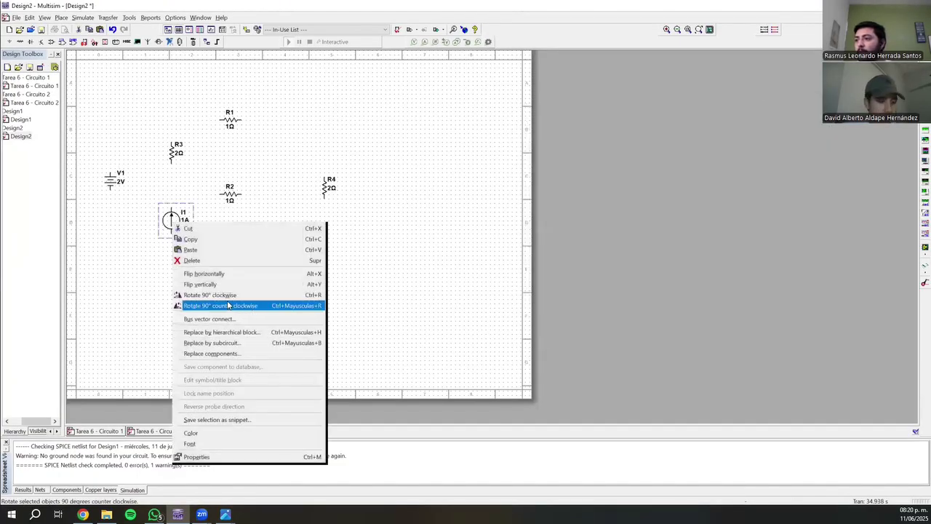
{"action": "left_click", "coordinate": [218, 284]}
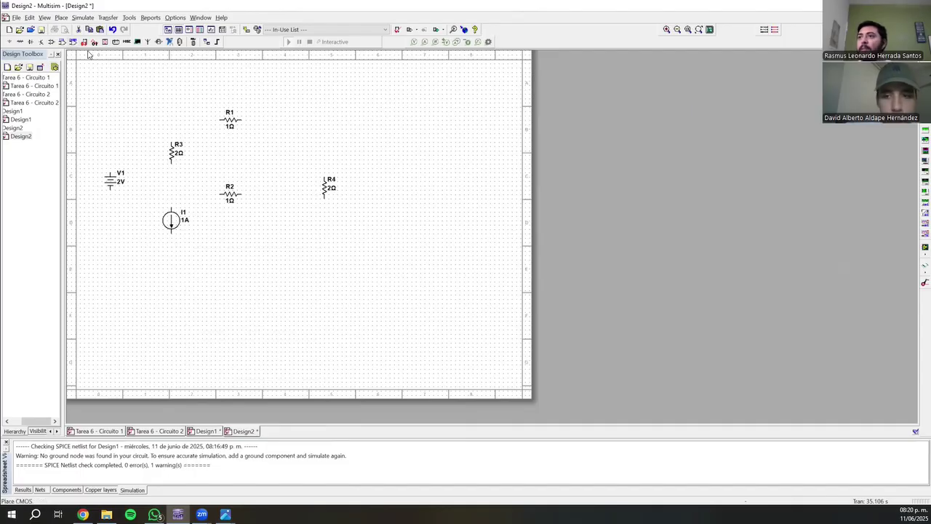
Step: Place a current-controlled voltage source between R1 and R4, to the right of R1
{"action": "left_click", "coordinate": [9, 42]}
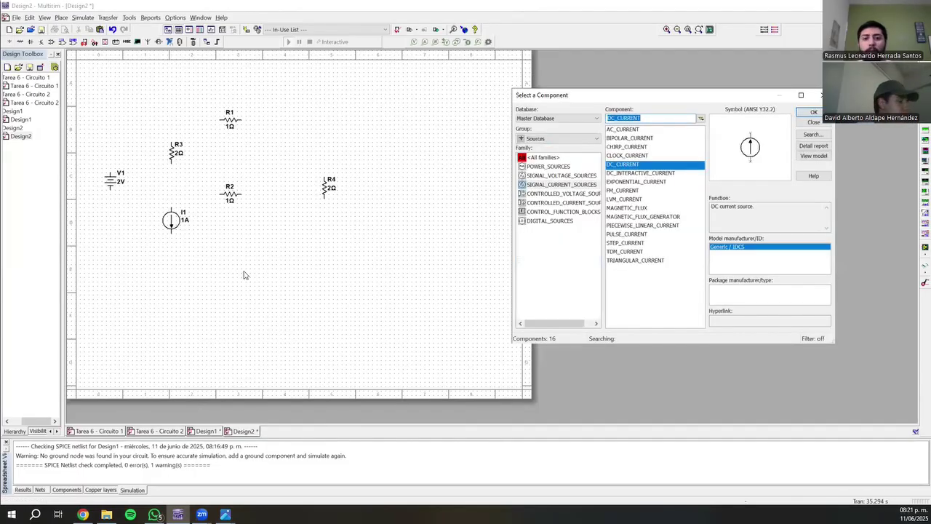
{"action": "left_click", "coordinate": [572, 194]}
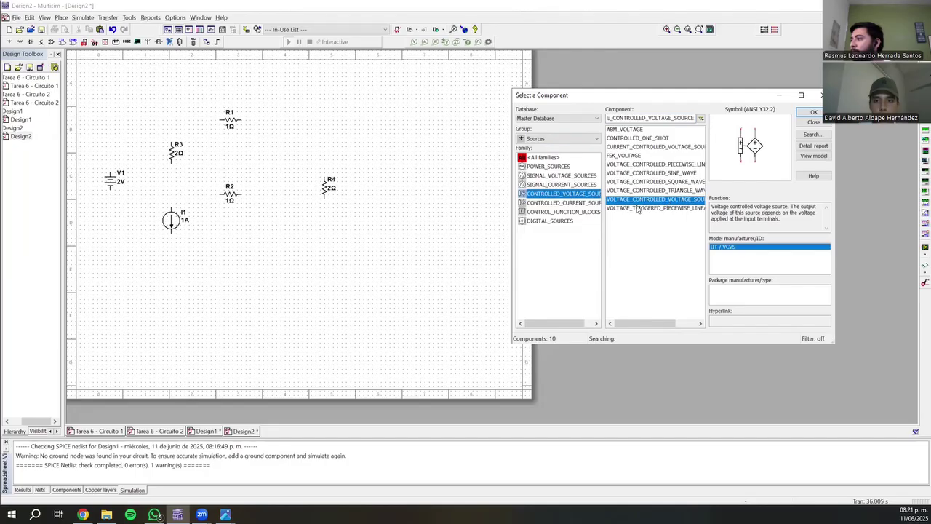
{"action": "left_click", "coordinate": [641, 191]}
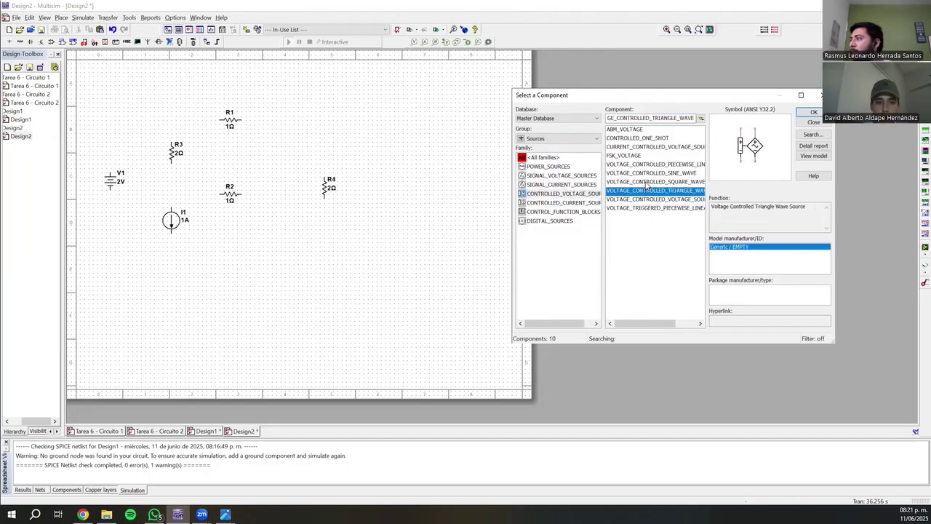
{"action": "left_click", "coordinate": [647, 182]}
{"action": "left_click", "coordinate": [650, 165]}
{"action": "left_click", "coordinate": [652, 173]}
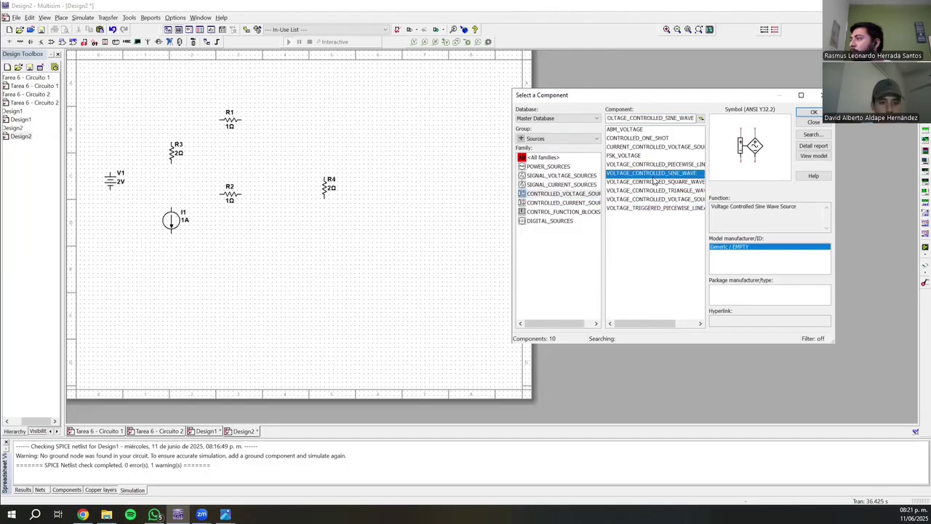
{"action": "left_click", "coordinate": [650, 146]}
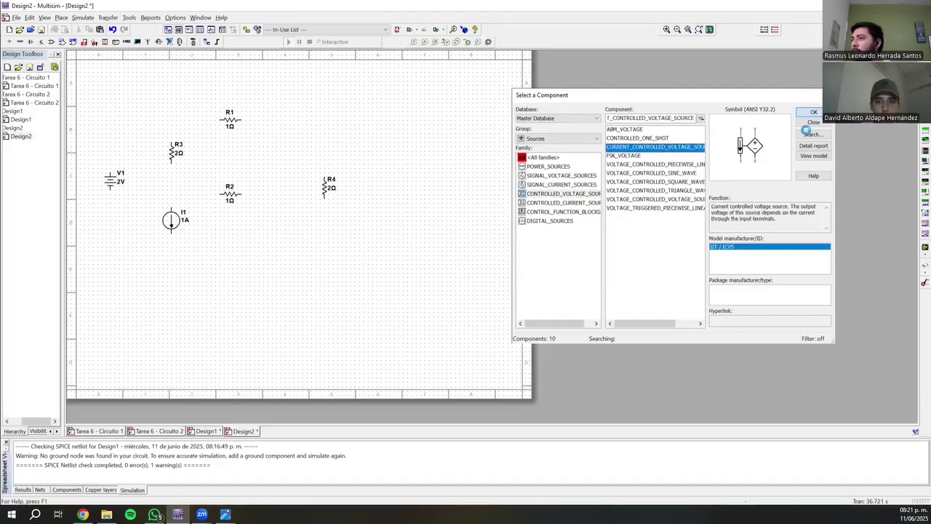
{"action": "left_click", "coordinate": [812, 113]}
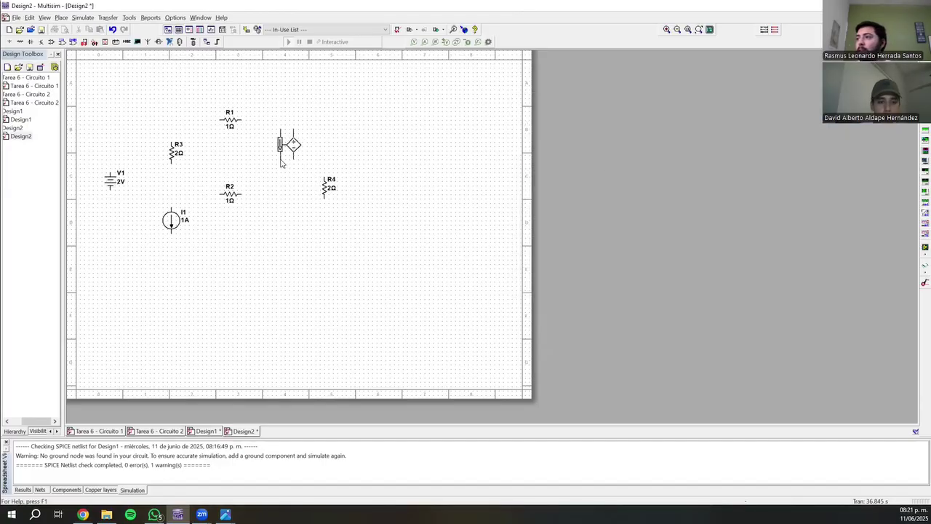
{"action": "left_click", "coordinate": [276, 164]}
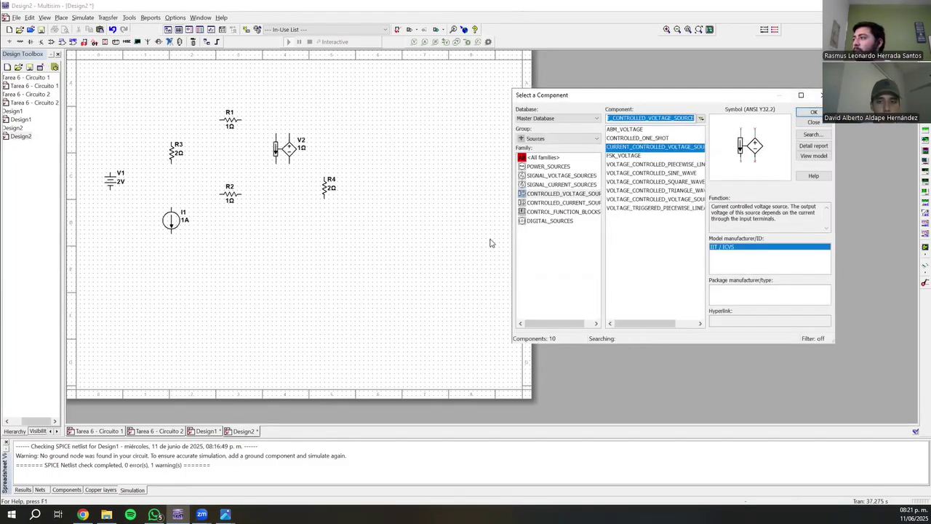
Step: Place a voltage-controlled current source below V2 and flip it vertically so its arrow points up
{"action": "left_click", "coordinate": [564, 203]}
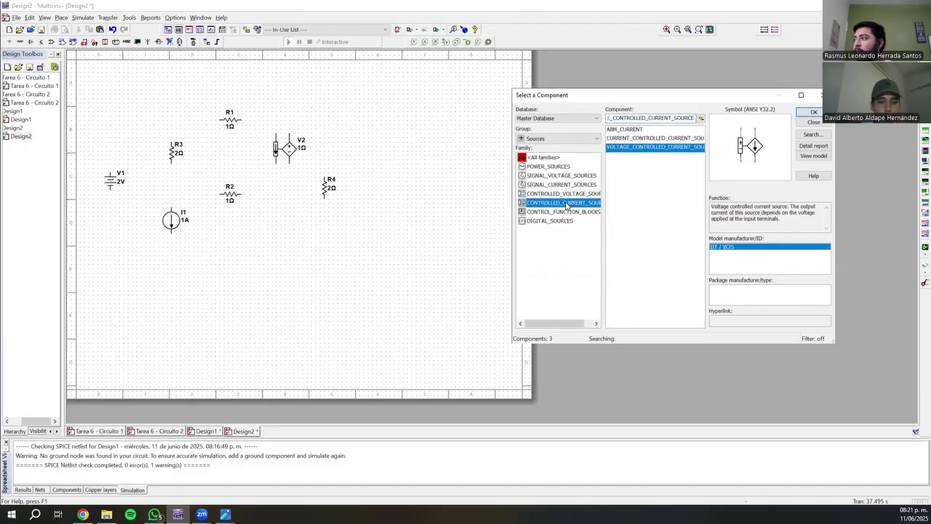
{"action": "left_click", "coordinate": [811, 114]}
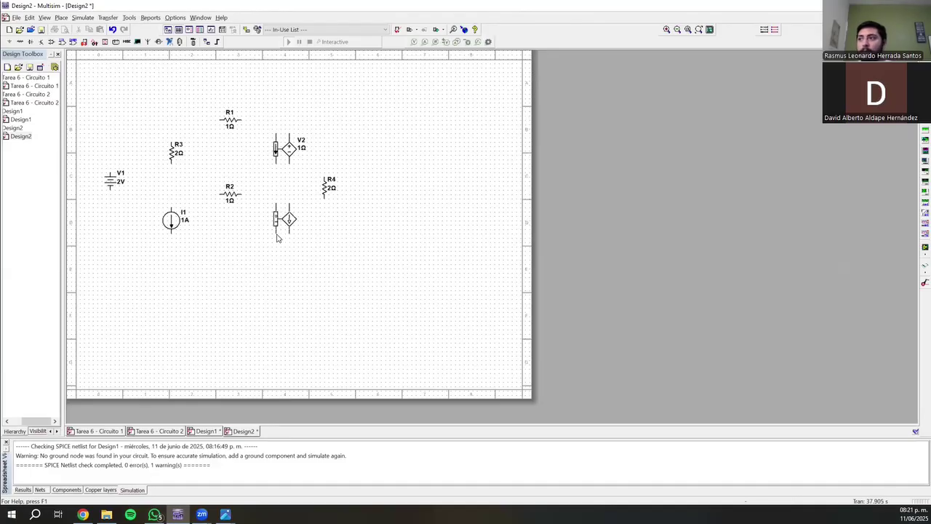
{"action": "left_click", "coordinate": [277, 237]}
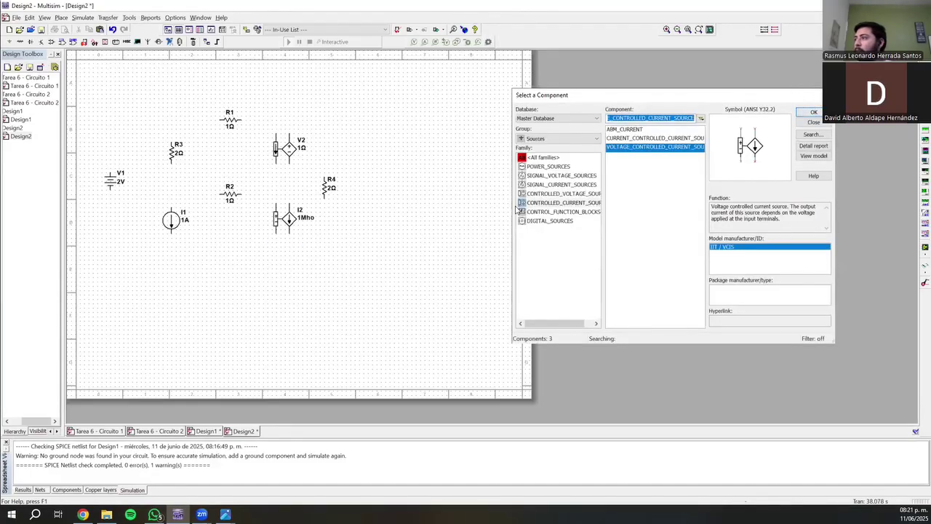
{"action": "key", "text": "Escape"}
{"action": "right_click", "coordinate": [292, 222]}
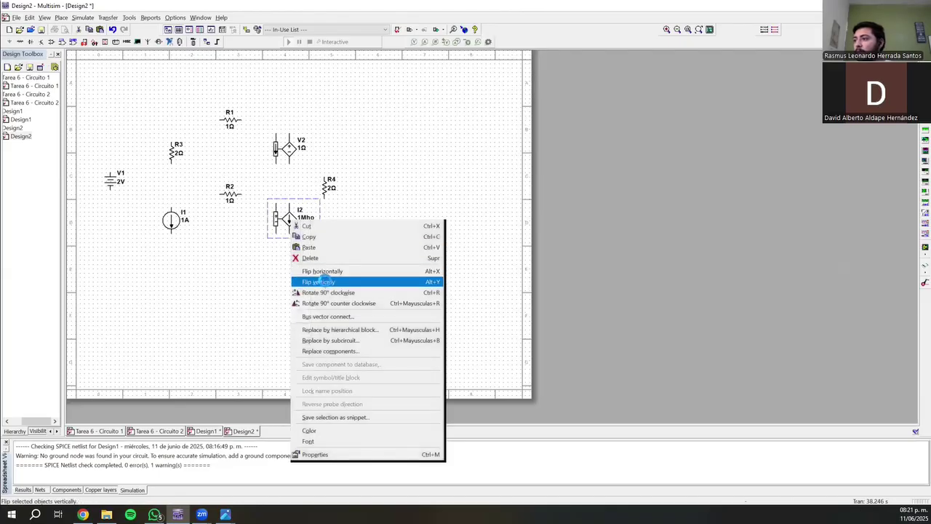
{"action": "left_click", "coordinate": [312, 277]}
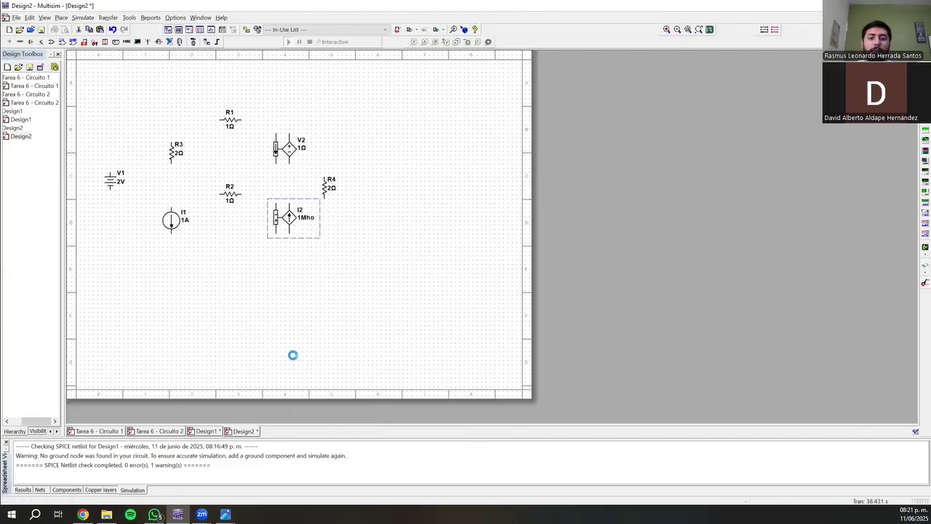
{"action": "left_click", "coordinate": [234, 304]}
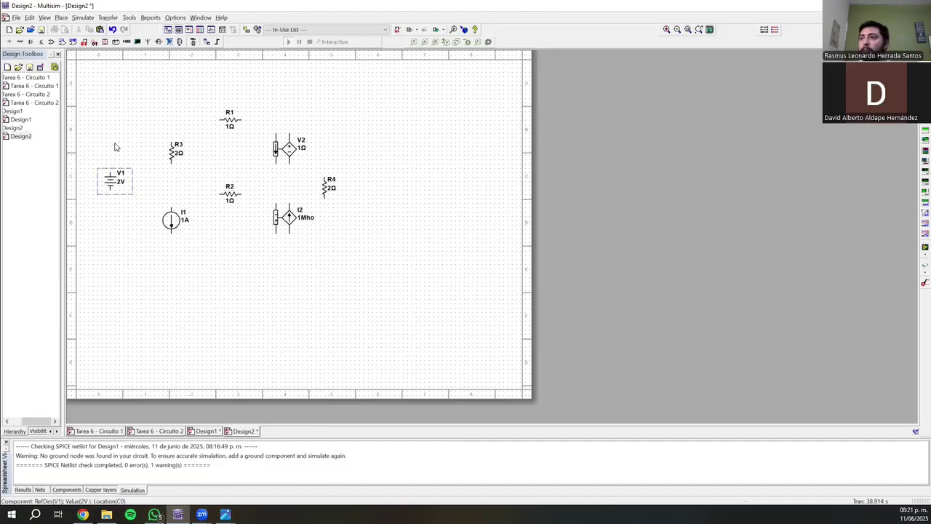
Step: Wire the upper terminal of V1 to the near end of R1 and move R1 slightly up with its wire
{"action": "left_click", "coordinate": [109, 174]}
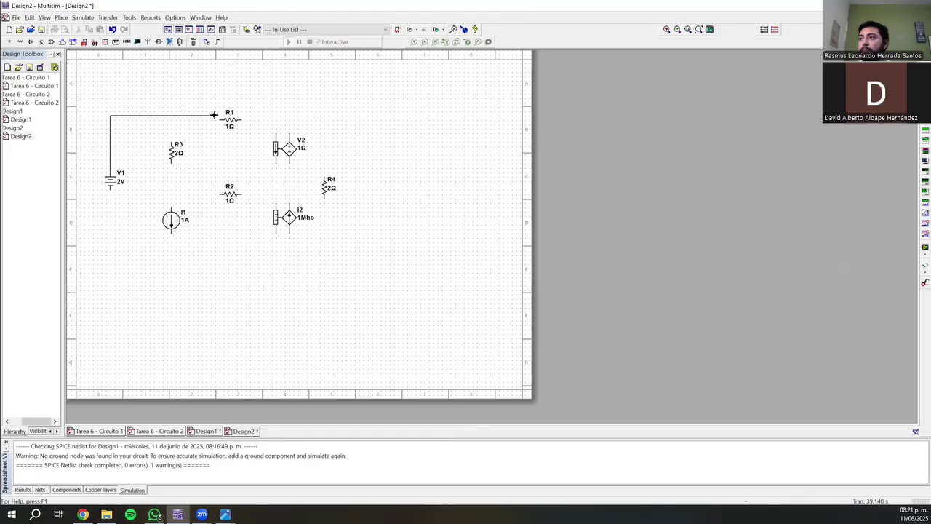
{"action": "left_click", "coordinate": [221, 118]}
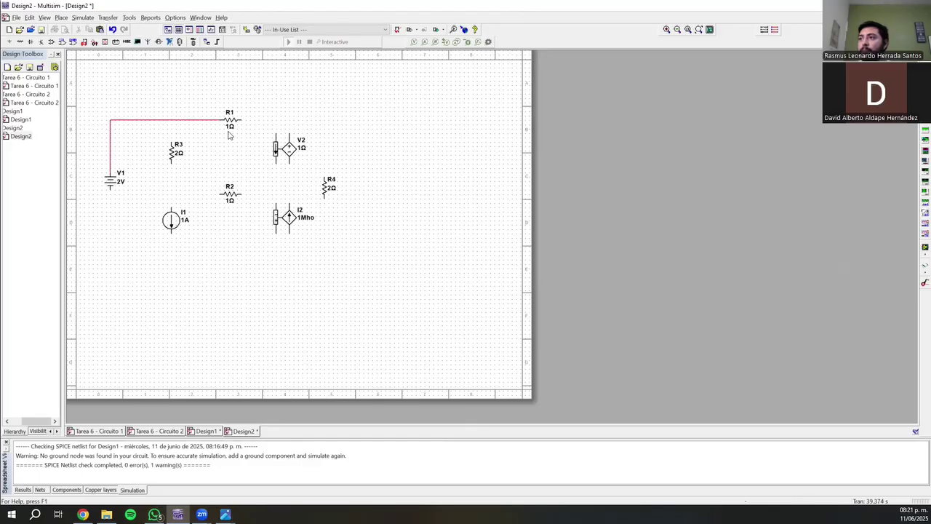
{"action": "left_click_drag", "start_coordinate": [230, 124], "coordinate": [231, 111]}
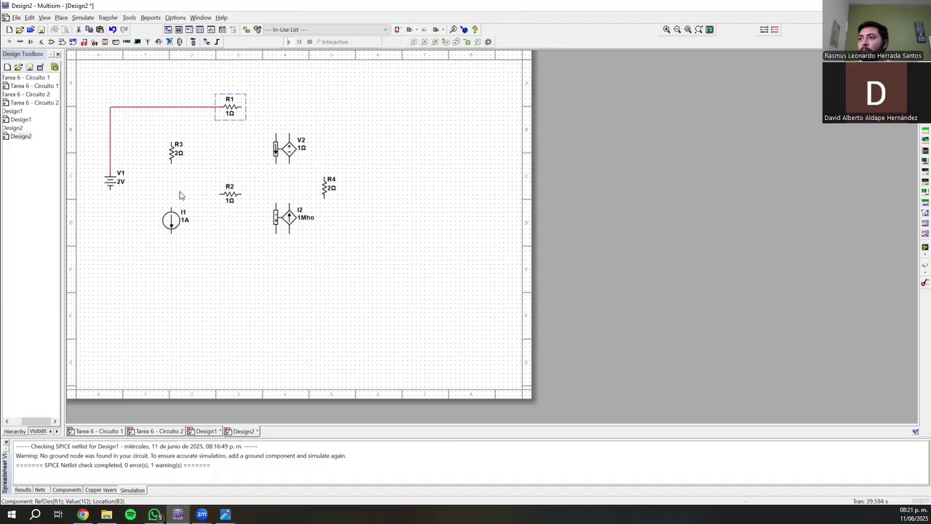
Step: Wire the lower terminals of V1, I1, I2 and R4 together along one common rail beneath the components
{"action": "left_click", "coordinate": [109, 188]}
{"action": "left_click", "coordinate": [173, 233]}
{"action": "left_click", "coordinate": [149, 234]}
{"action": "left_click_drag", "start_coordinate": [149, 233], "coordinate": [149, 268]}
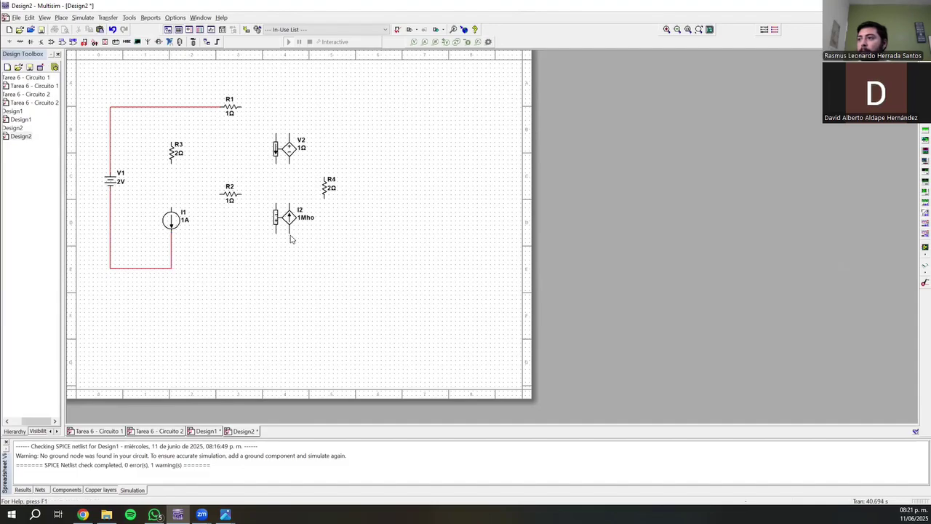
{"action": "left_click", "coordinate": [172, 268]}
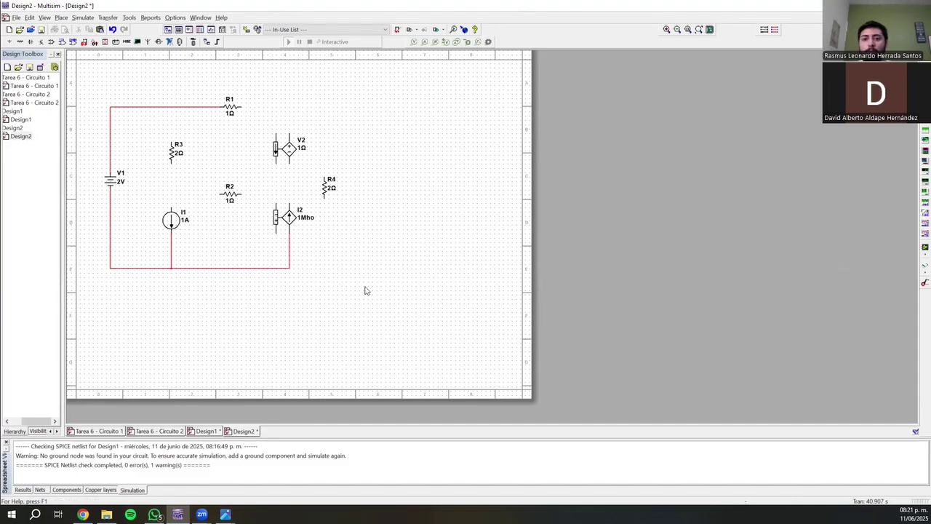
{"action": "left_click", "coordinate": [324, 195]}
{"action": "left_click", "coordinate": [289, 268]}
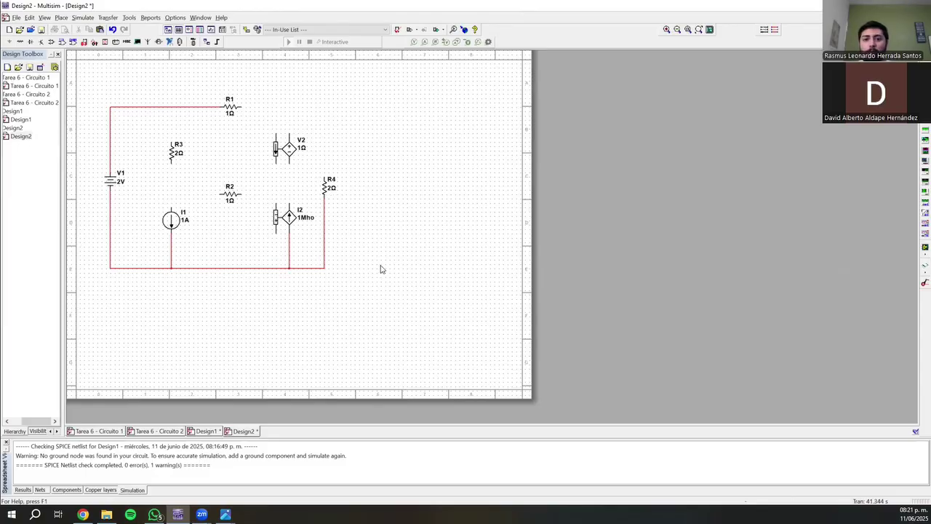
Step: Wire R1 to the positive output of V2 and connect R3 between the upper wire and I1
{"action": "left_click", "coordinate": [243, 106]}
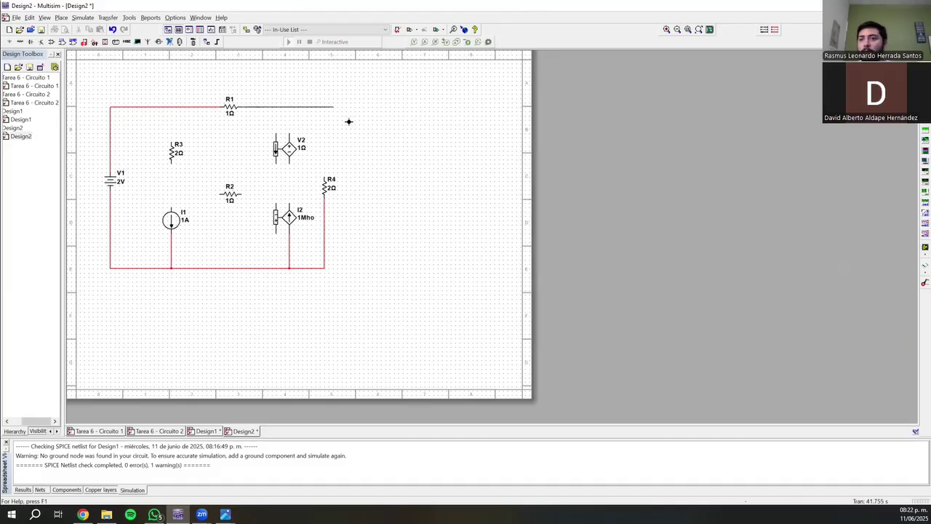
{"action": "left_click", "coordinate": [289, 132]}
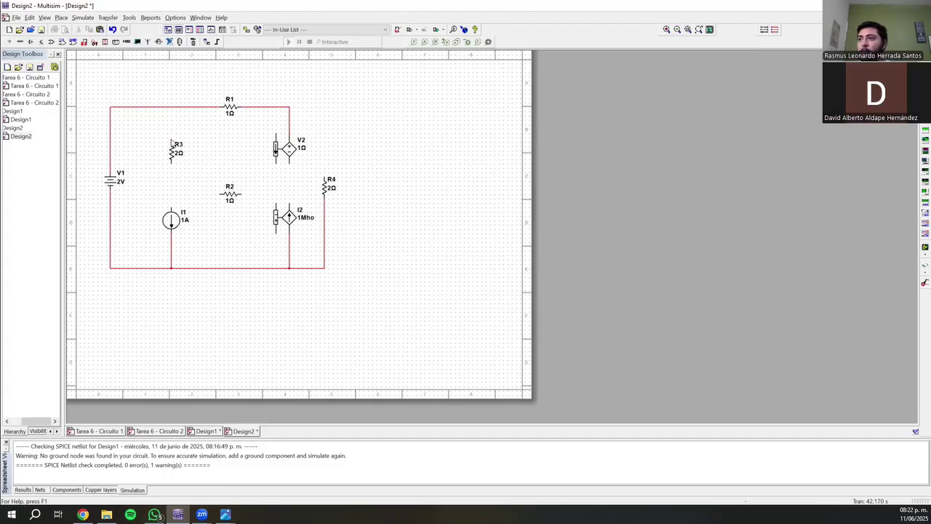
{"action": "left_click", "coordinate": [170, 109]}
{"action": "left_click", "coordinate": [171, 142]}
{"action": "left_click", "coordinate": [172, 209]}
Step: Connect R2 between the R3–I1 node and the node joining V2 and I2
{"action": "left_click", "coordinate": [215, 193]}
{"action": "left_click", "coordinate": [172, 195]}
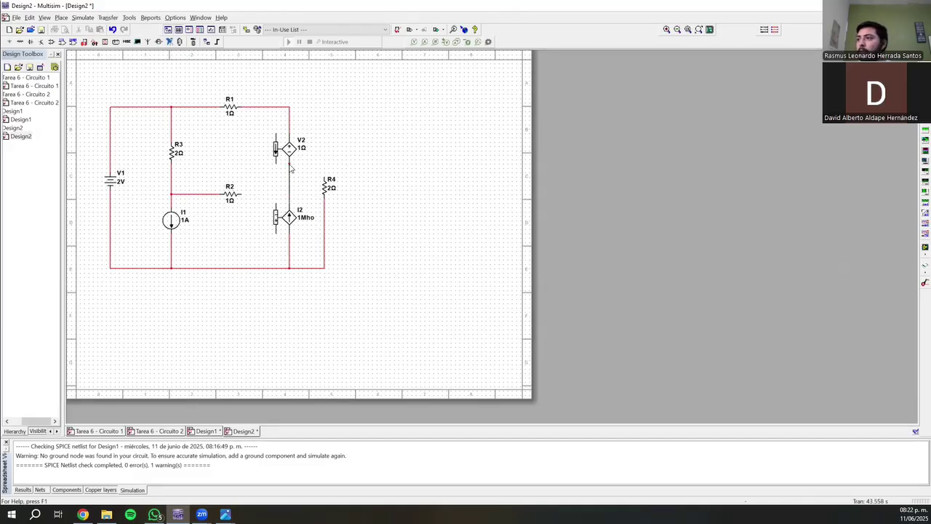
{"action": "left_click", "coordinate": [241, 195]}
{"action": "left_click", "coordinate": [289, 195]}
Step: Wire V2's current-sensing input in series between the top of R4 and the R1–V2 node
{"action": "left_click", "coordinate": [325, 165]}
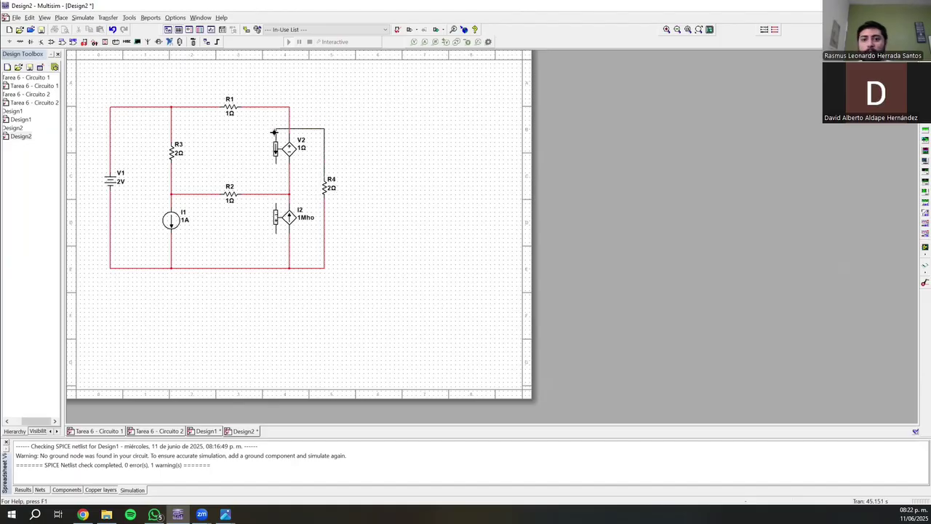
{"action": "left_click", "coordinate": [275, 131]}
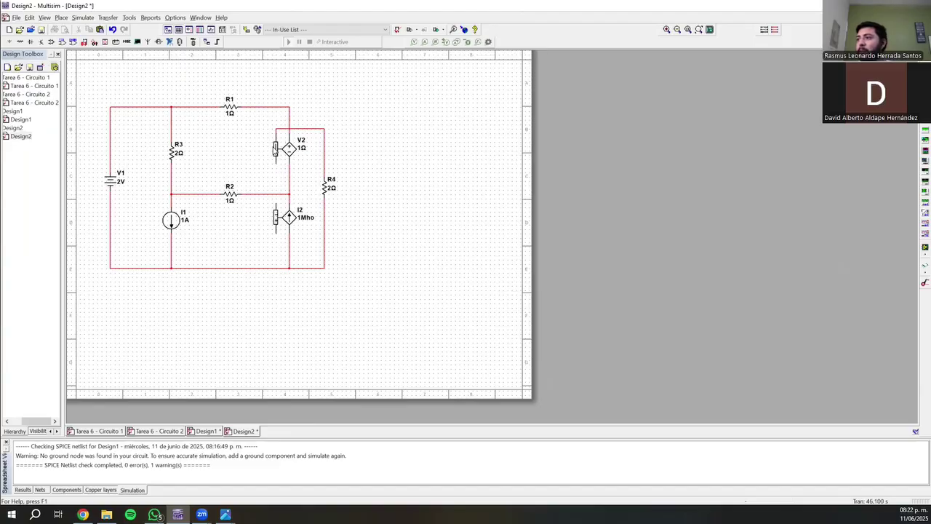
{"action": "left_click", "coordinate": [274, 161]}
{"action": "left_click", "coordinate": [293, 107]}
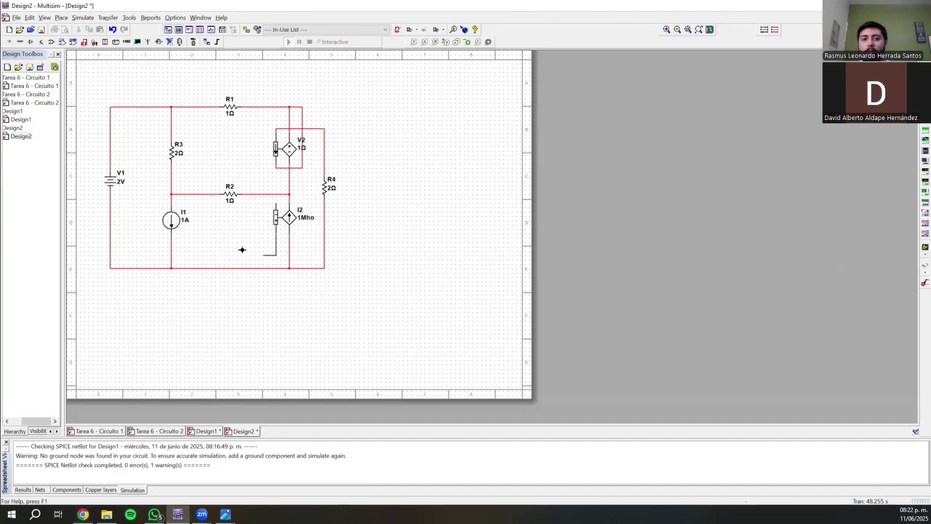
Step: Wire I2's voltage-sensing terminals across R3, with the lower terminal connected to the node above R3
{"action": "left_click", "coordinate": [171, 125]}
{"action": "left_click", "coordinate": [276, 209]}
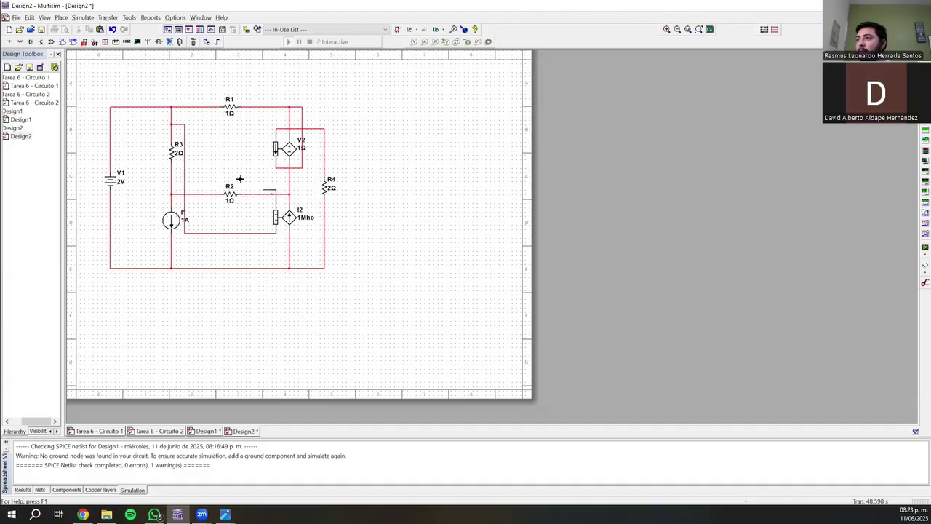
{"action": "left_click", "coordinate": [171, 170]}
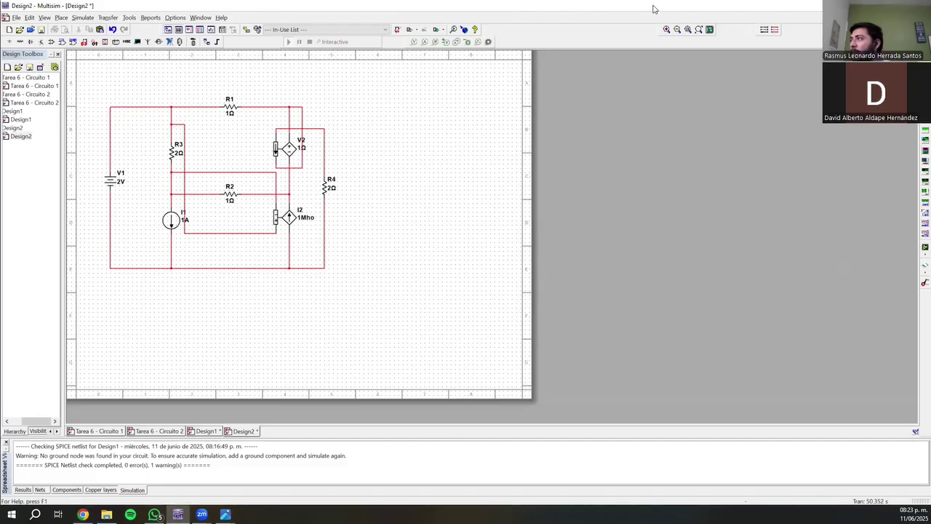
Step: Place a current probe on the wire directly above R4
{"action": "left_click", "coordinate": [425, 42]}
{"action": "left_click", "coordinate": [325, 149]}
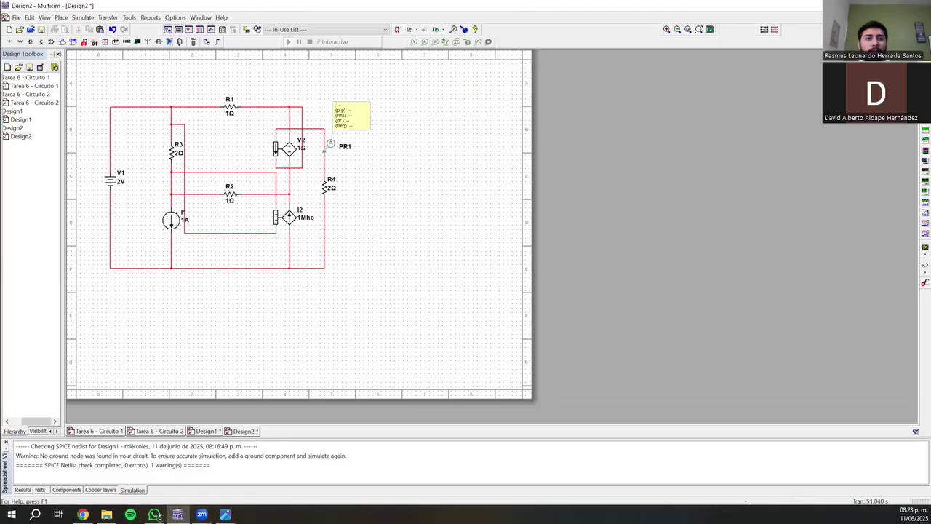
{"action": "key", "text": "alt+Tab"}
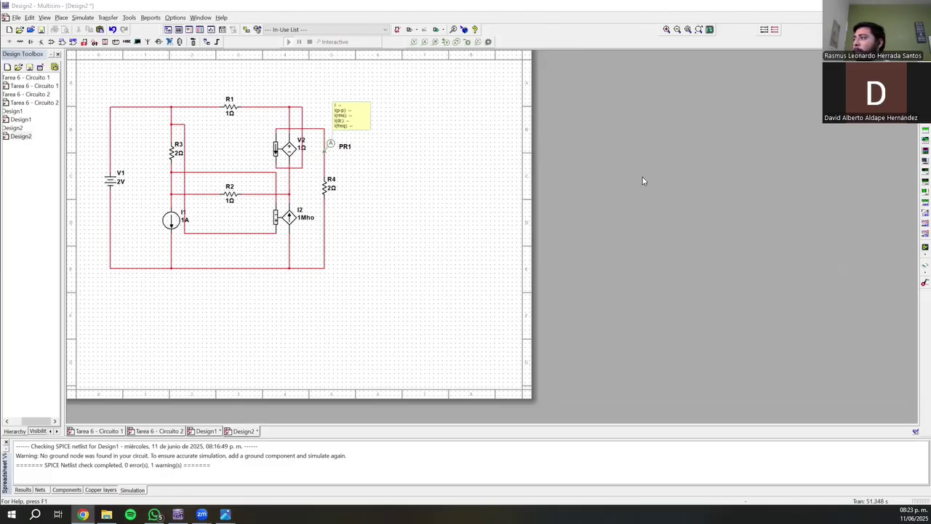
{"action": "left_click", "coordinate": [226, 64]}
Step: Return to Design2 after viewing Design1, and run the interactive simulation briefly to read the probe current
{"action": "left_click", "coordinate": [207, 431]}
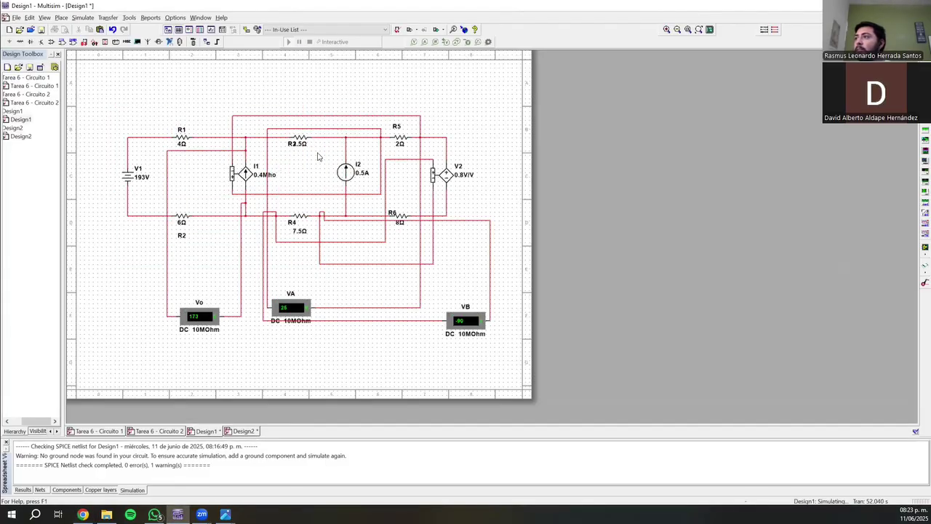
{"action": "left_click", "coordinate": [243, 430]}
{"action": "left_click", "coordinate": [288, 42]}
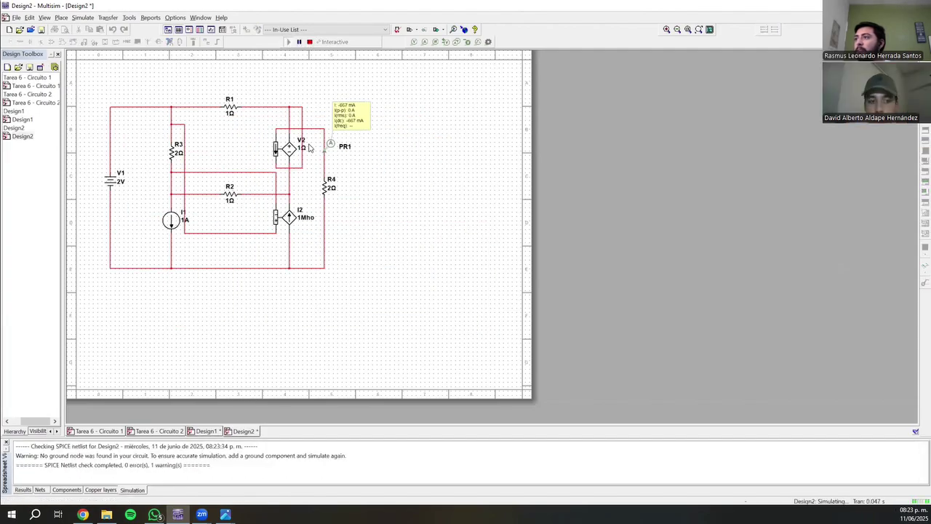
{"action": "left_click", "coordinate": [309, 41]}
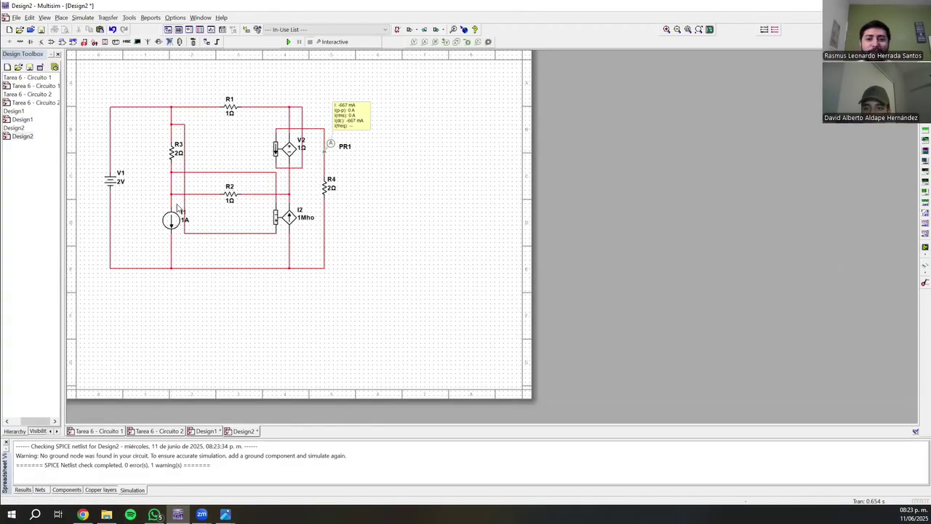
Step: Set the current of source I1 to 9 A
{"action": "key", "text": "alt+Tab"}
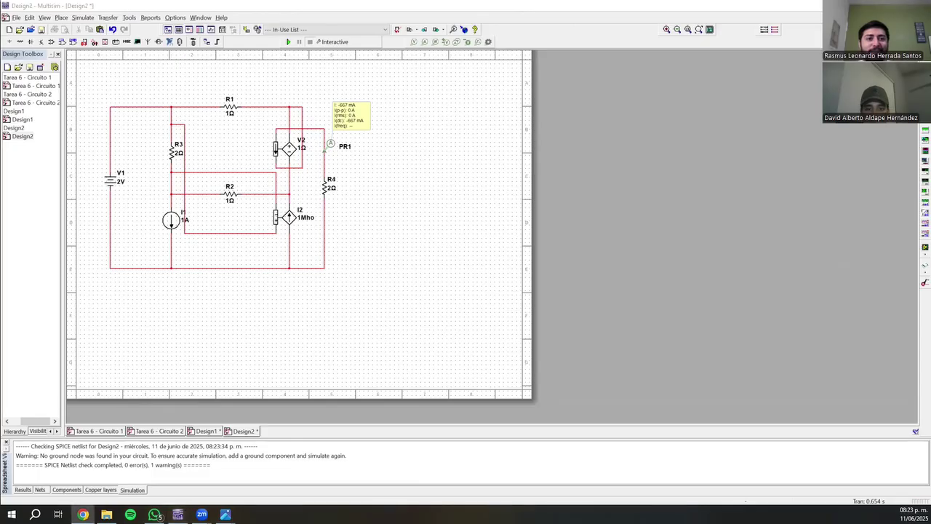
{"action": "double_click", "coordinate": [177, 223]}
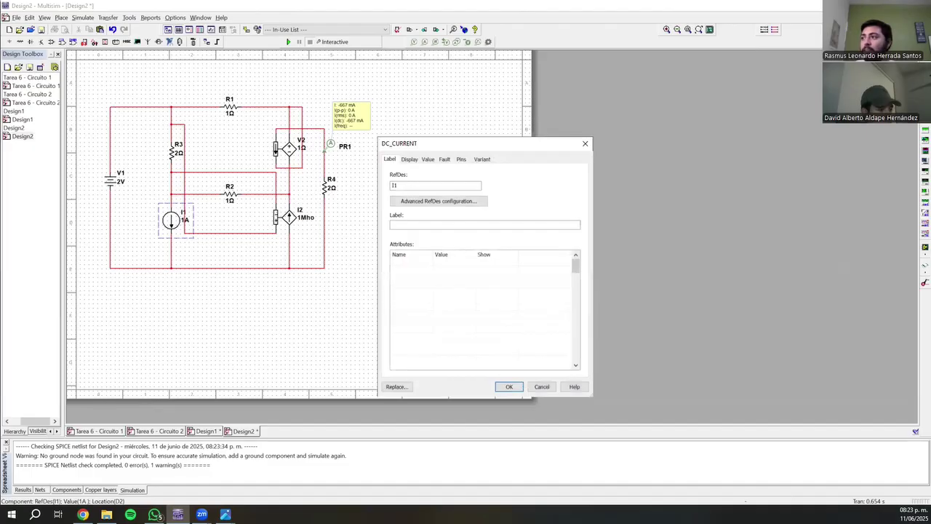
{"action": "left_click", "coordinate": [428, 158]}
{"action": "double_click", "coordinate": [535, 177]}
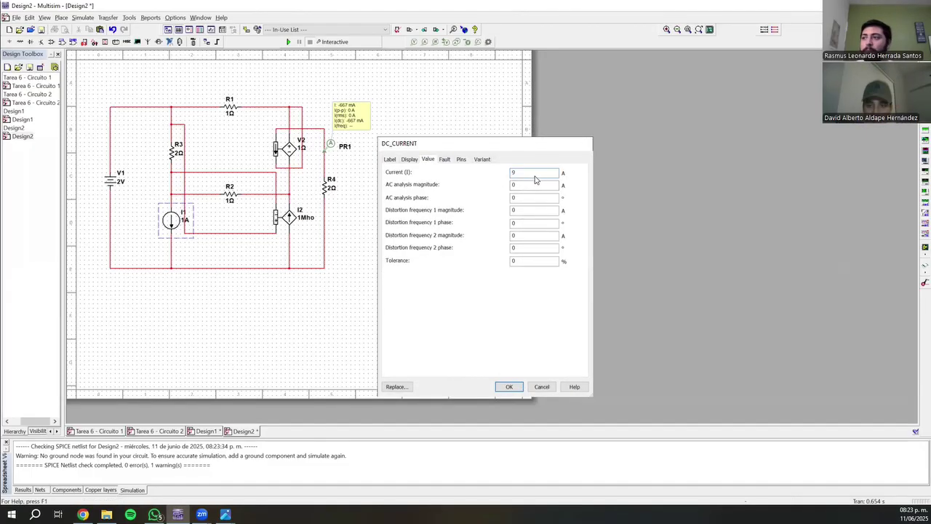
{"action": "key", "text": "Return"}
Step: Set the transconductance of the voltage-controlled current source I2 to 2 Mho
{"action": "double_click", "coordinate": [304, 223]}
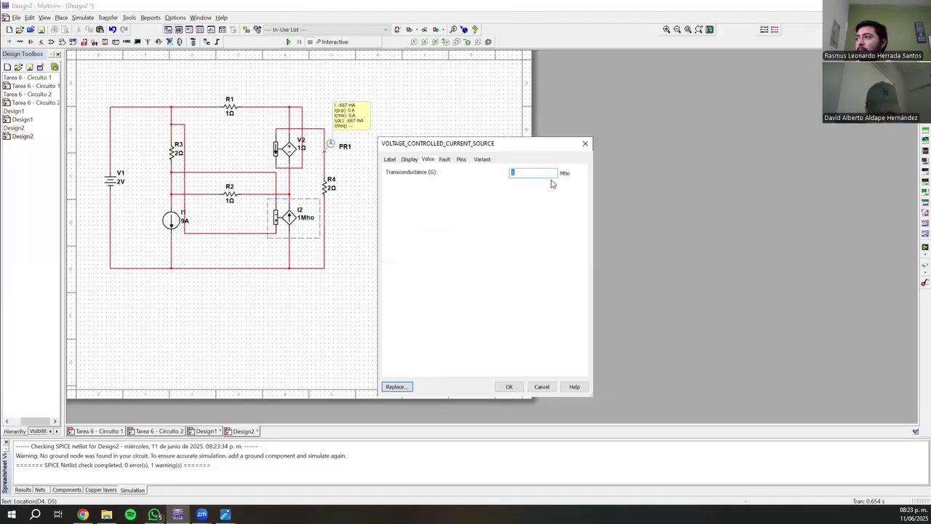
{"action": "type", "text": "2"}
{"action": "key", "text": "Return"}
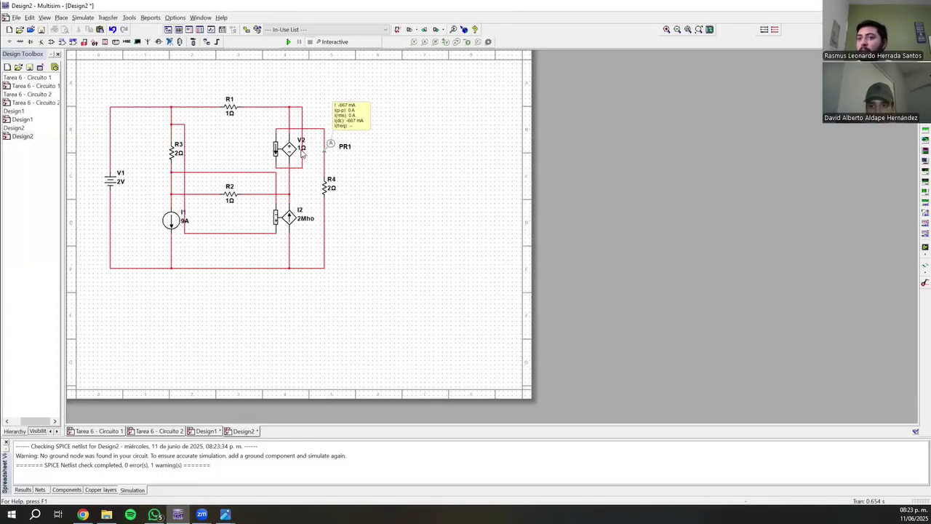
Step: Set the transresistance of the current-controlled voltage source V2 to 3 Ω
{"action": "double_click", "coordinate": [302, 150]}
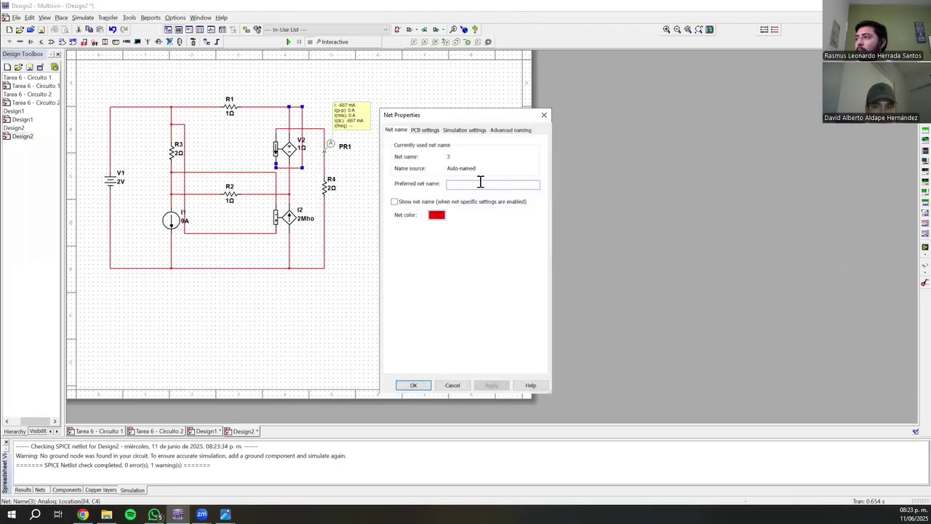
{"action": "left_click", "coordinate": [543, 115]}
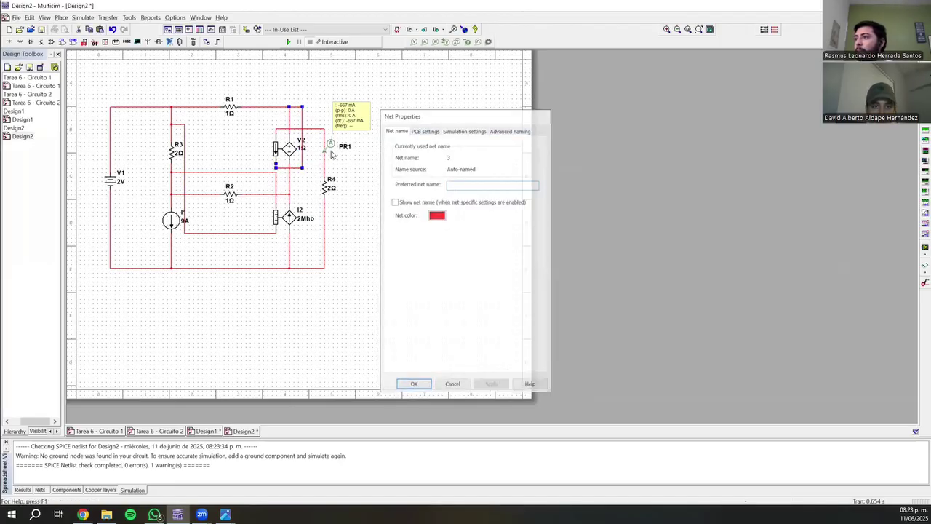
{"action": "double_click", "coordinate": [288, 148]}
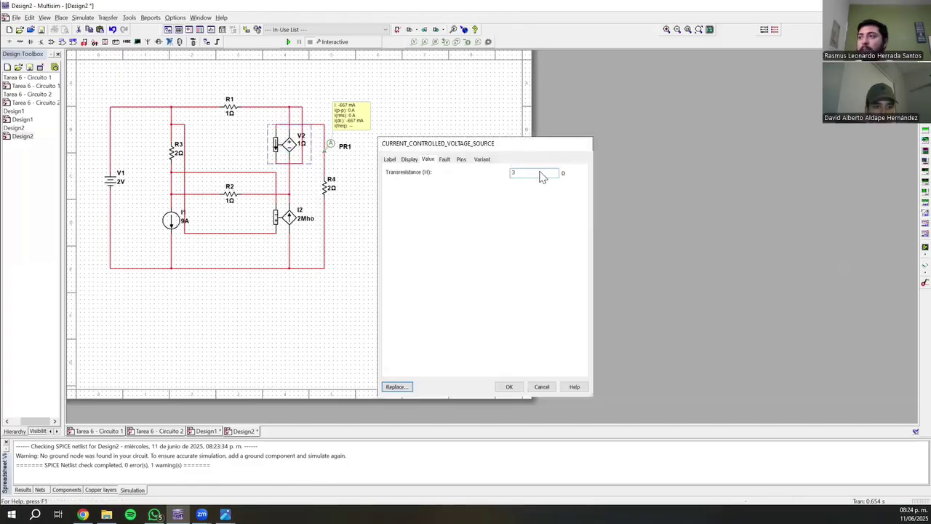
{"action": "key", "text": "Return"}
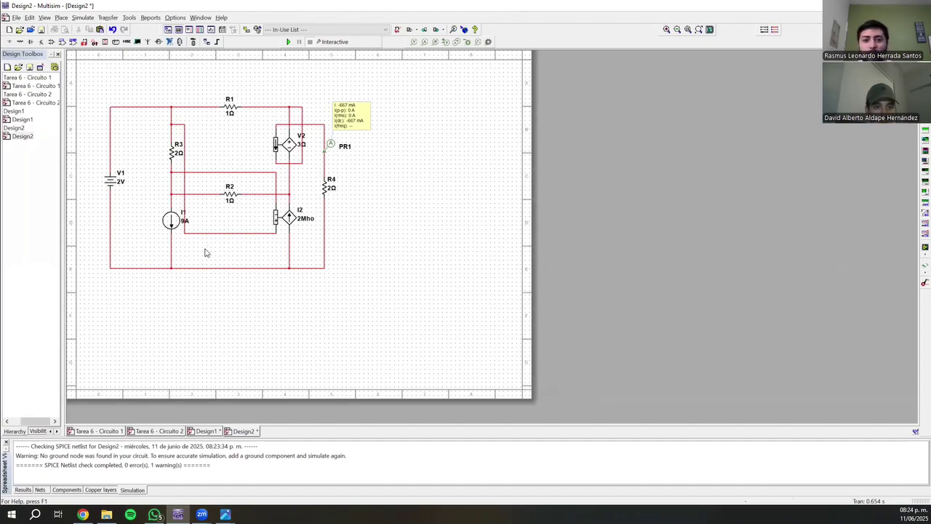
Step: Rerun the interactive simulation of Design2 with the updated source values
{"action": "left_click", "coordinate": [288, 42]}
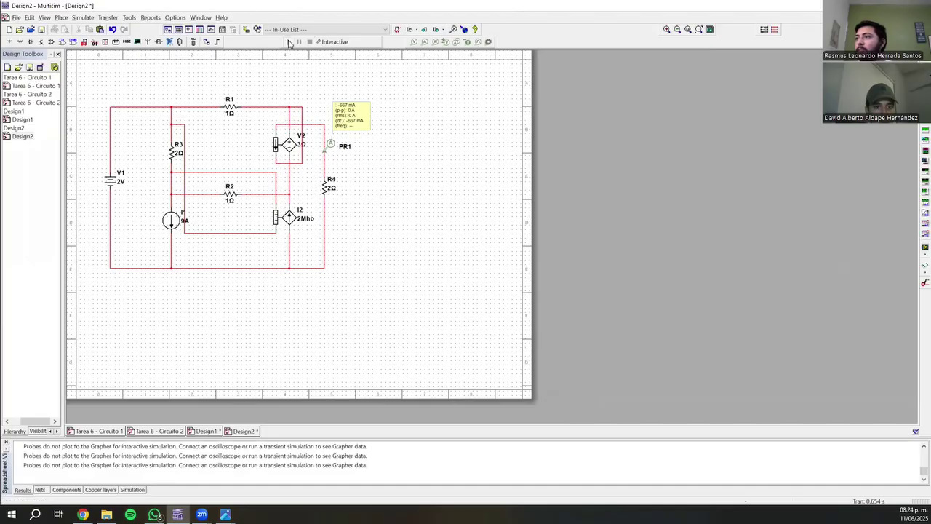